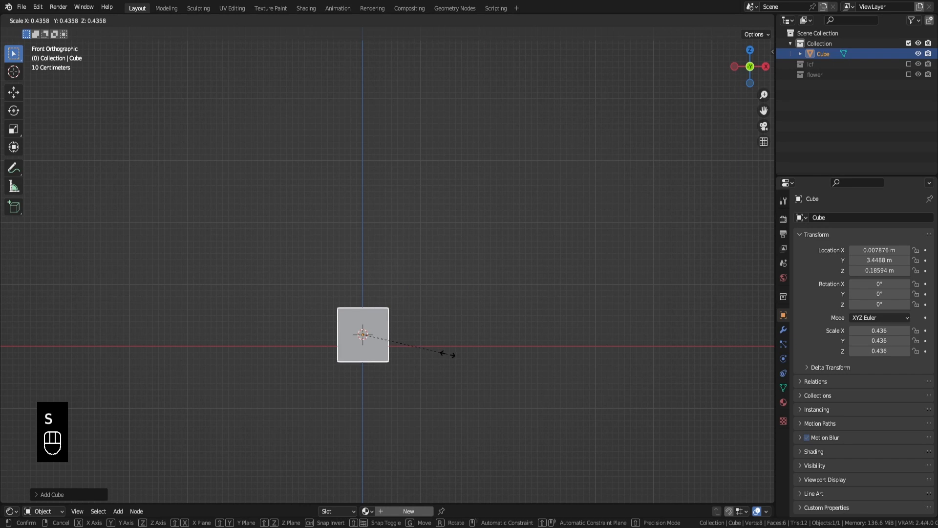
- Scale the cube to 0.5 and inset its top face to form the pot's rim thickness
left_click(449, 358)
key("KP_7")
key("KP_Decimal")
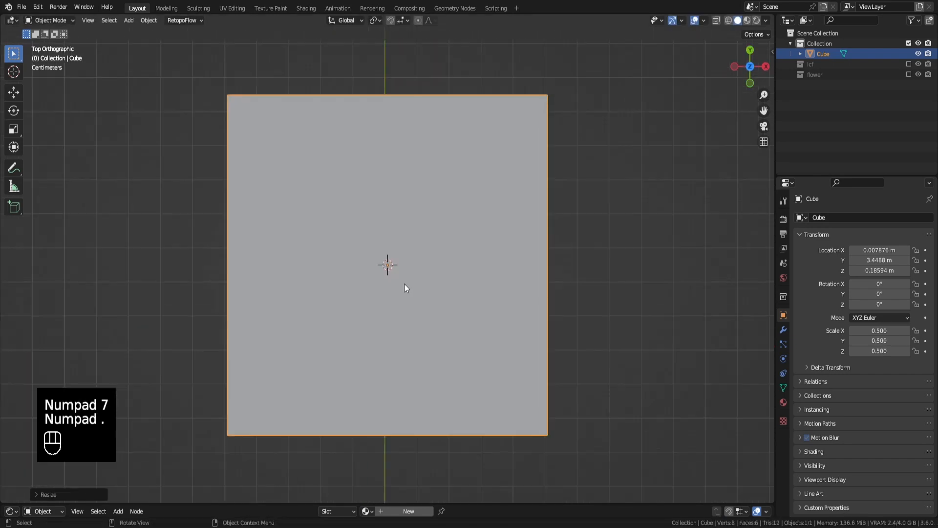
key("Tab")
key("i")
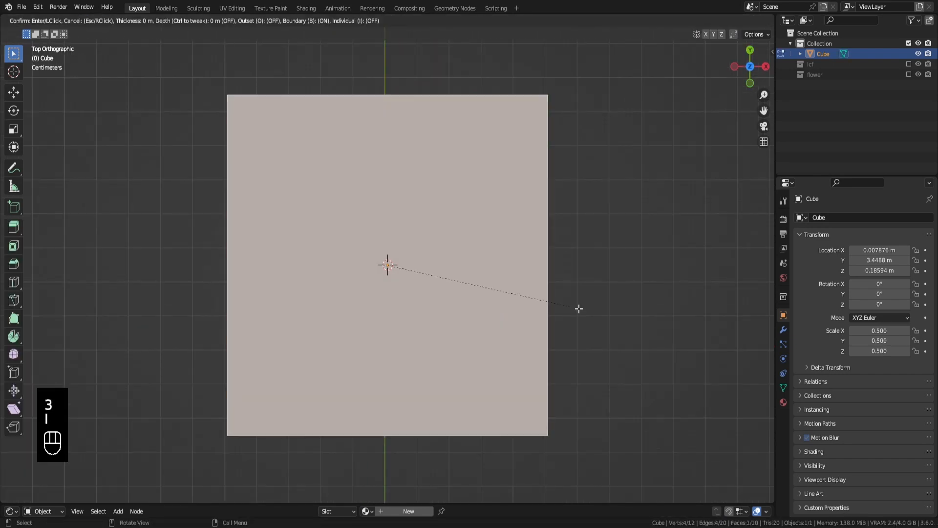
left_click(539, 308)
- Extrude the inset top face down about 0.88 m into the cube to hollow it out
key("KP_1")
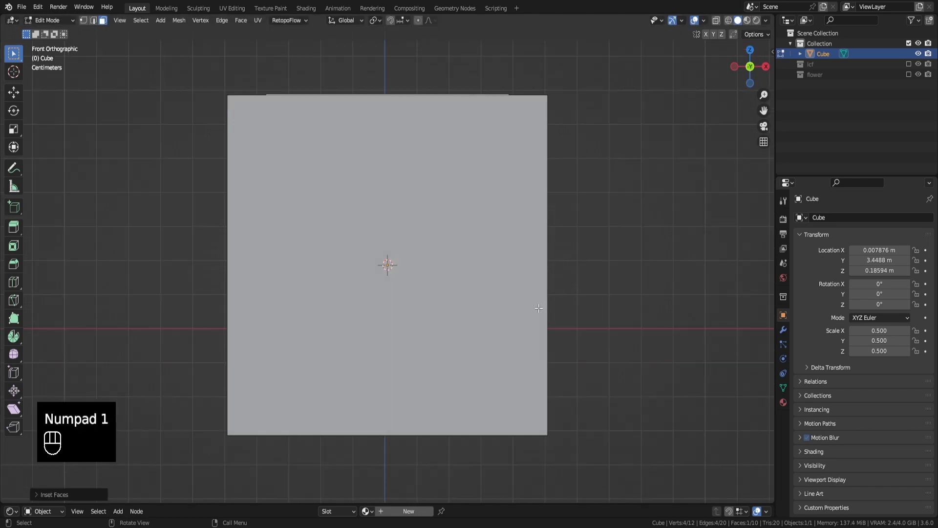
key("alt+z")
key("e")
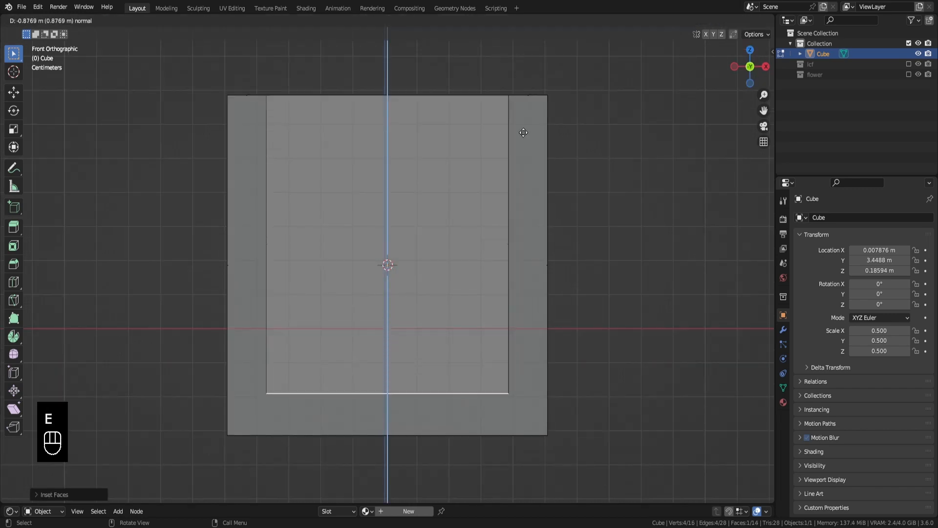
middle_click_drag(461, 246, 491, 281)
scroll(490, 281, "down", 4)
key("Tab")
key("alt+z")
middle_click_drag(450, 234, 460, 257)
- Add a horizontal loop cut around the upper part of the pot's outer walls and slide it slightly downward
key("Tab")
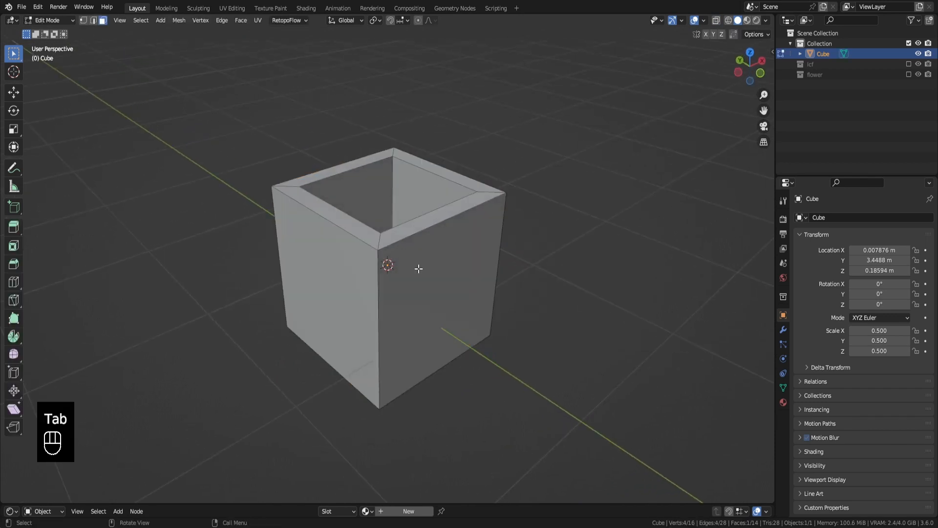
left_click(375, 292)
key("KP_1")
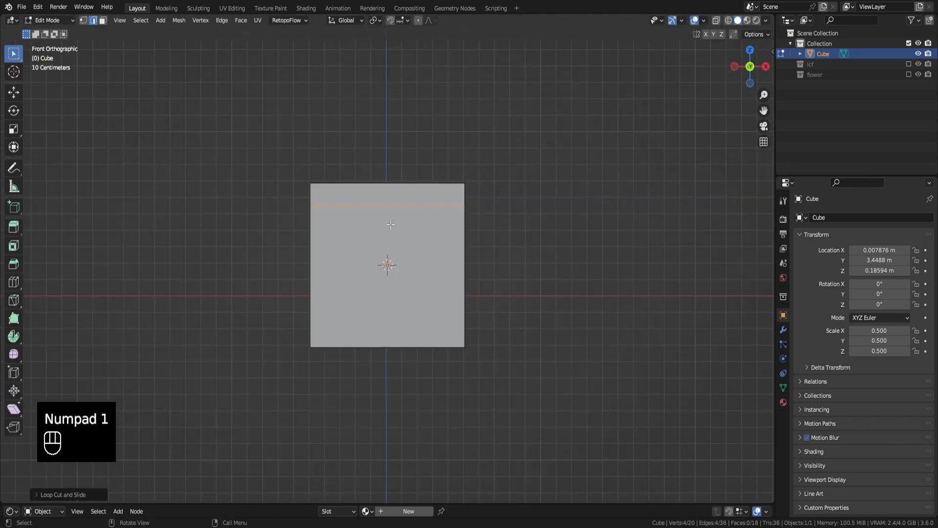
key("g")
left_click(405, 244)
middle_click_drag(405, 243, 441, 232)
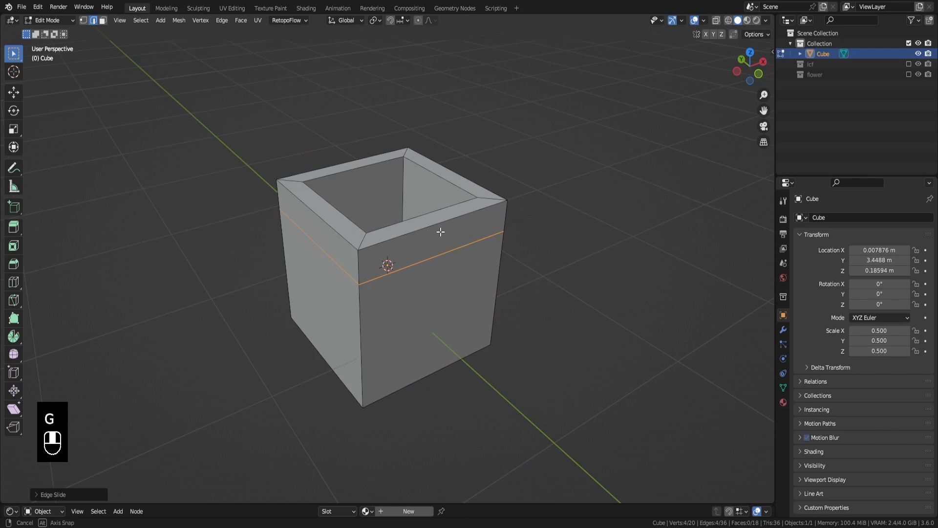
- Extrude the outer face band above the loop cut and scale it outward about 1.18, excluding Z, to form the rim
left_click(372, 261, "alt")
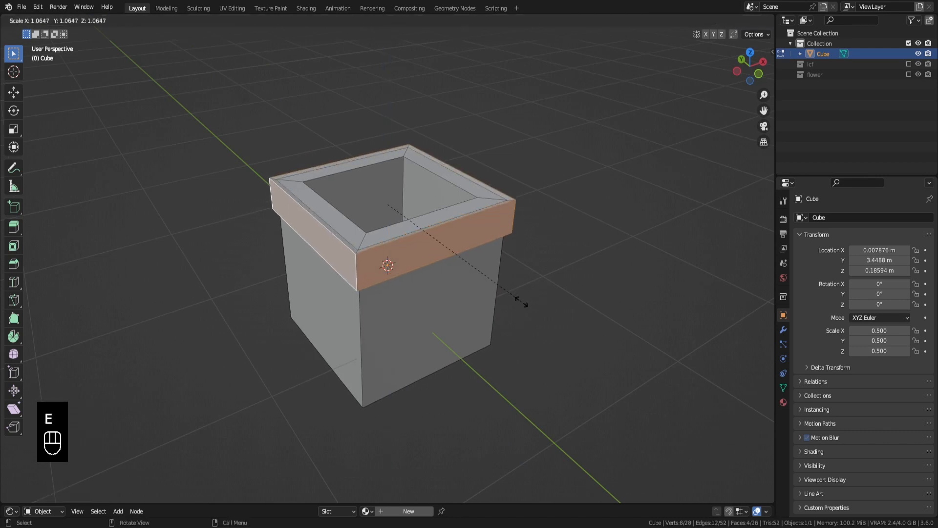
key("shift+z")
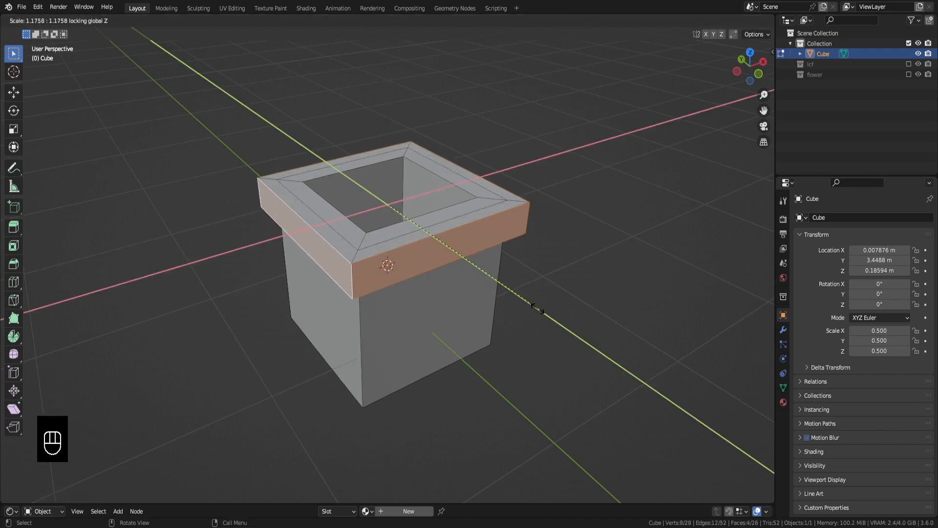
left_click(541, 311)
middle_click_drag(541, 311, 502, 293)
- Select all vertices at the pot's base, inner and outer, and move them up along Z to shorten the body
key("KP_1")
key("Tab")
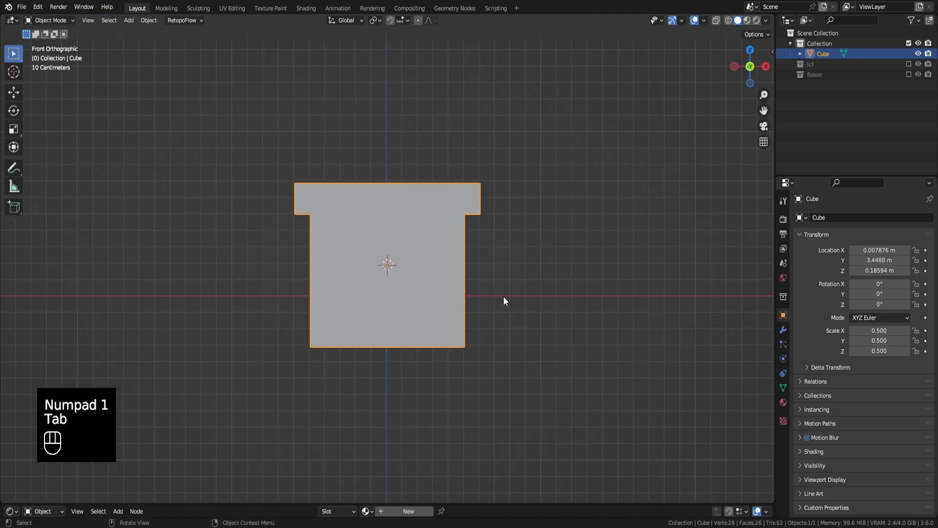
key("Tab")
key("alt+z")
key("1")
left_click_drag(521, 352, 293, 305)
key("g")
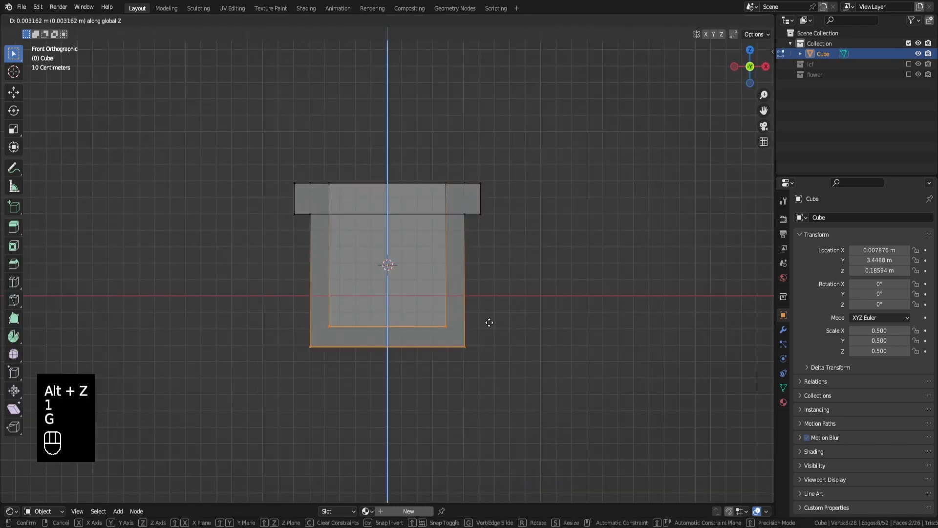
left_click(493, 304)
key("Tab")
key("alt+z")
middle_click_drag(428, 280, 504, 317)
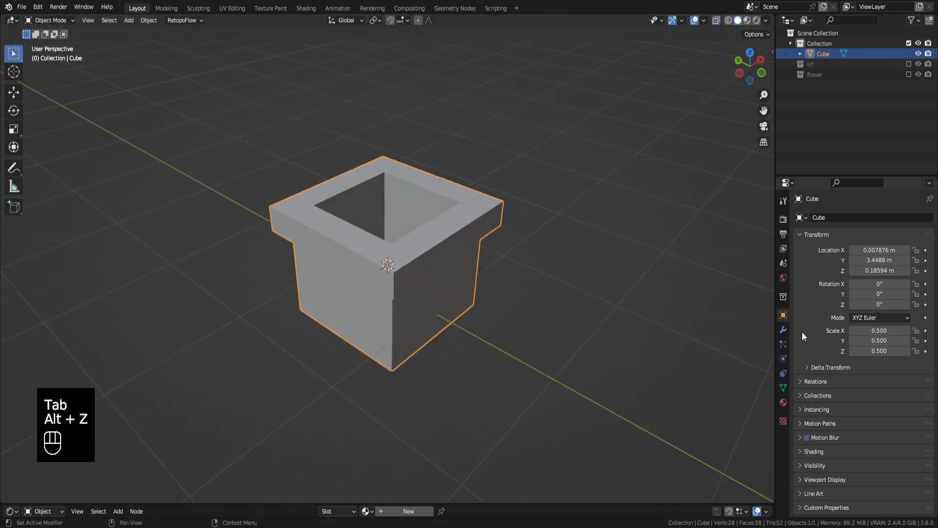
- Add a Subdivision Surface modifier to the pot with viewport level 2 and shade the pot smooth
left_click(783, 330)
left_click(829, 218)
left_click(752, 406)
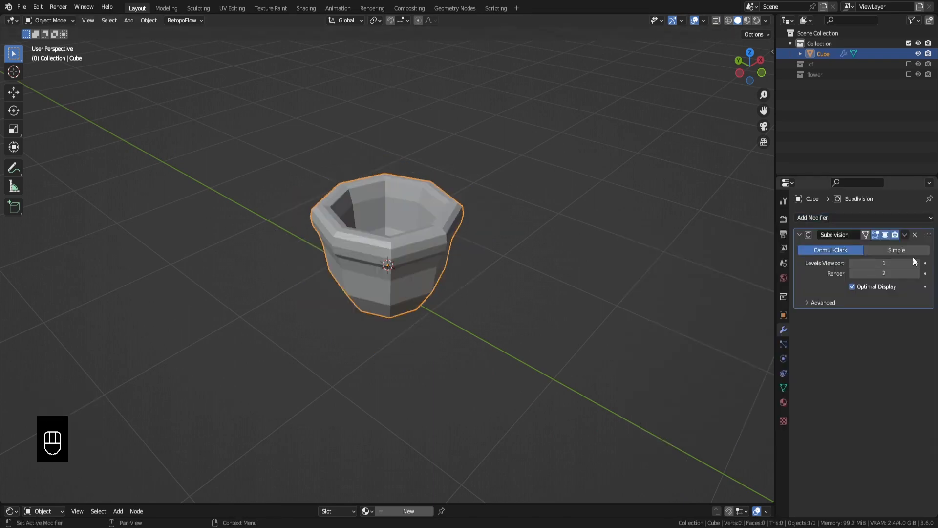
left_click(915, 262)
right_click(368, 210)
left_click(367, 210)
- Add two centred loop cuts through the pot, one along each horizontal axis, to square up its rounded outline
key("KP_7")
key("Tab")
middle_click_drag(515, 283, 501, 282)
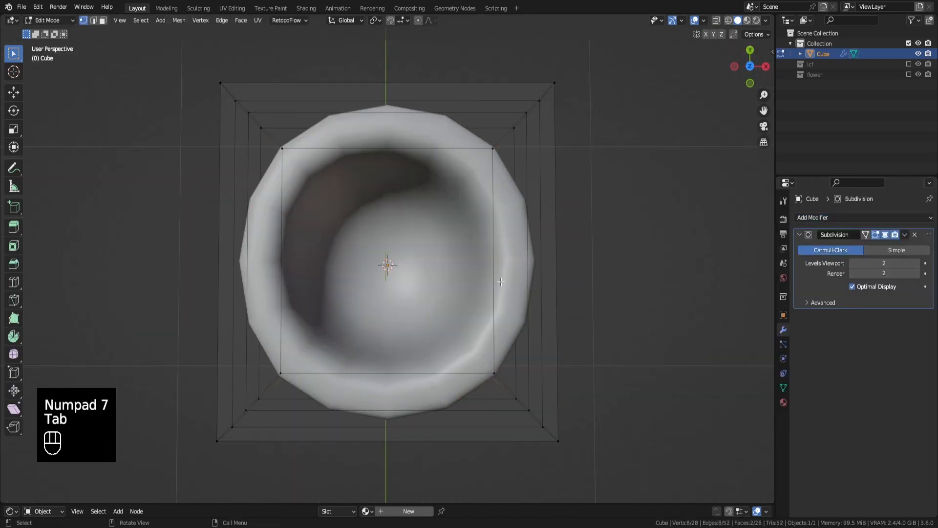
key("ctrl+r")
left_click(403, 187)
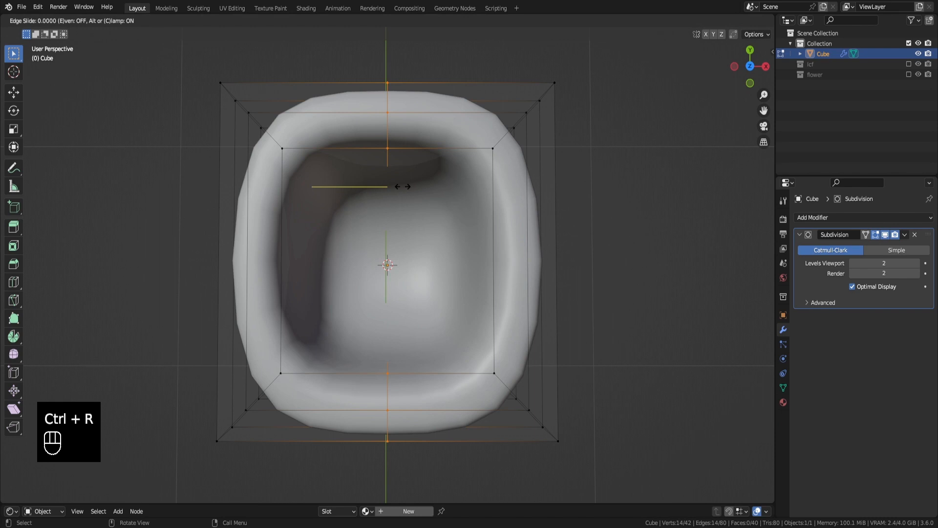
left_click(403, 187)
key("ctrl+r")
left_click(477, 262)
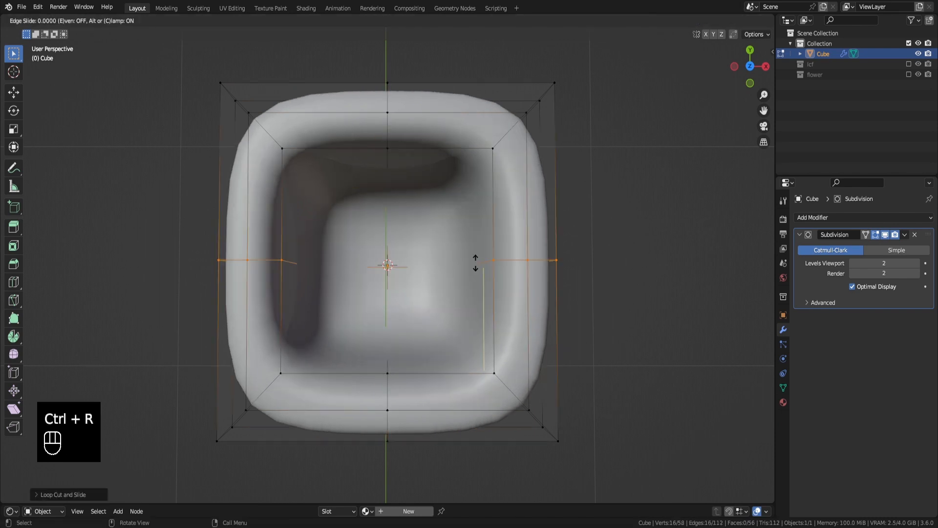
left_click(478, 262)
- Add horizontal loop cuts near the pot's base, just below the rim and around the rim to tighten its edges
middle_click_drag(477, 262, 485, 295)
key("KP_1")
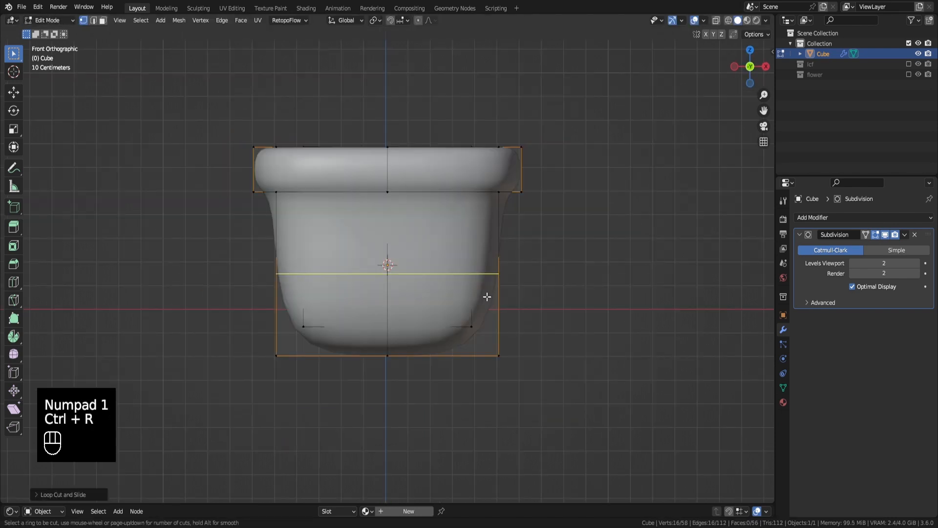
left_click(493, 272)
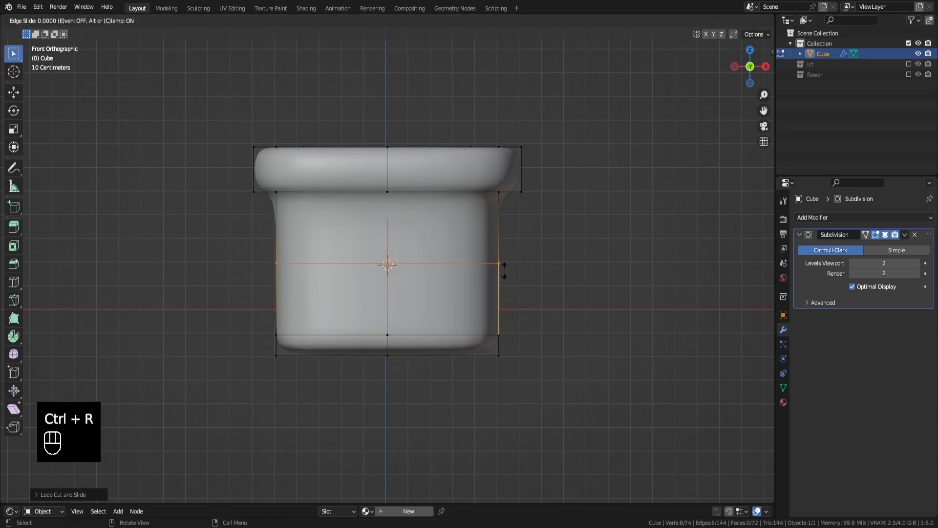
key("ctrl+r")
left_click(519, 175)
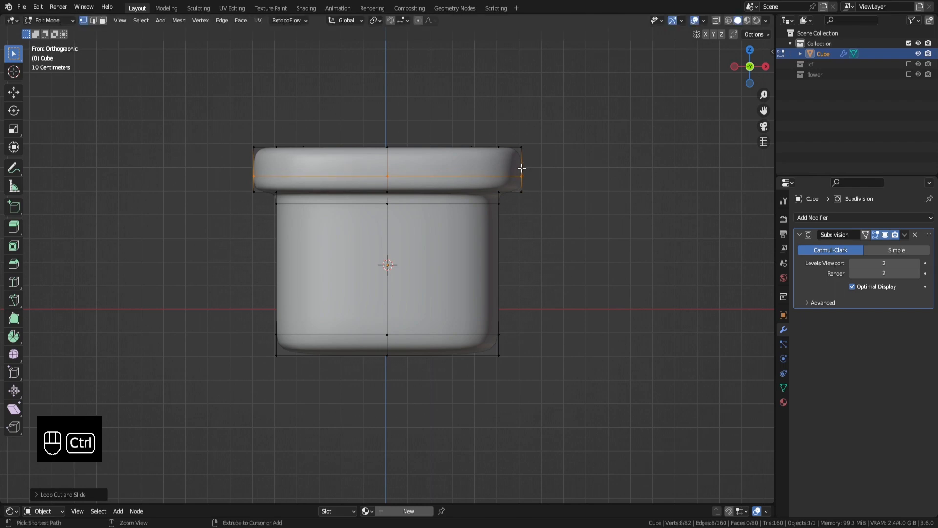
key("ctrl+r")
left_click(521, 166)
- Add two loop cuts around the pot's inner walls, one near the floor and one near the opening
middle_click_drag(492, 235, 398, 320)
key("Tab")
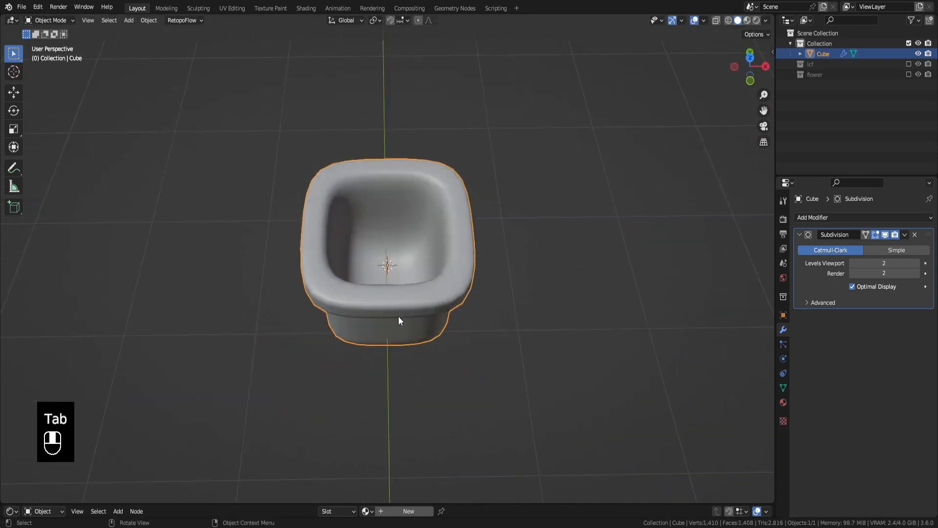
key("Tab")
scroll(471, 185, "up", 4)
left_click(450, 171)
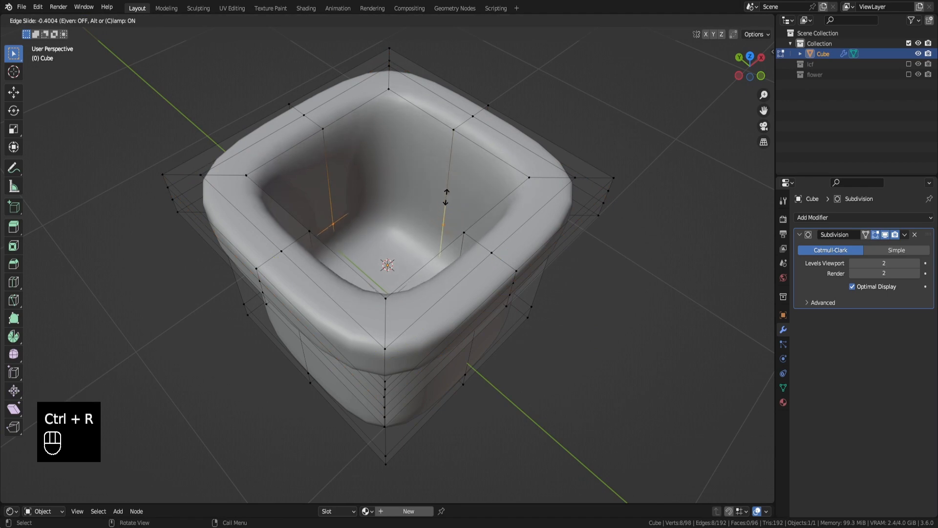
left_click(449, 189)
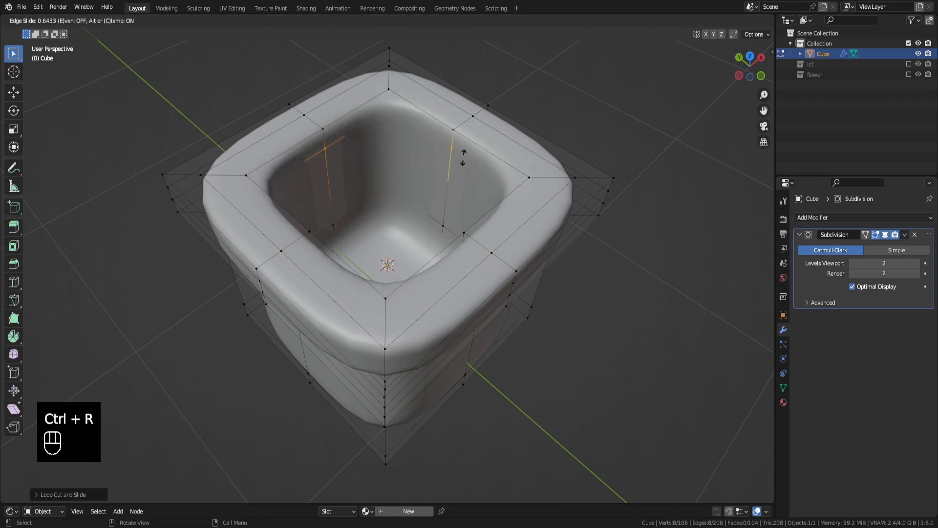
left_click(463, 158)
- Add a loop cut near each of the pot's two X-side walls to sharpen the corners
key("KP_7")
key("ctrl+r")
left_click(344, 137)
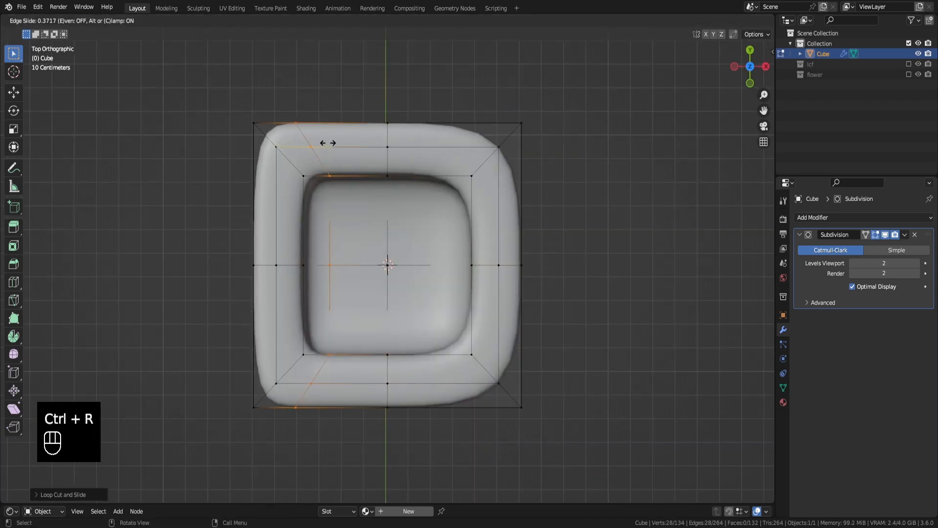
left_click(326, 143)
key("ctrl+r")
left_click(457, 144)
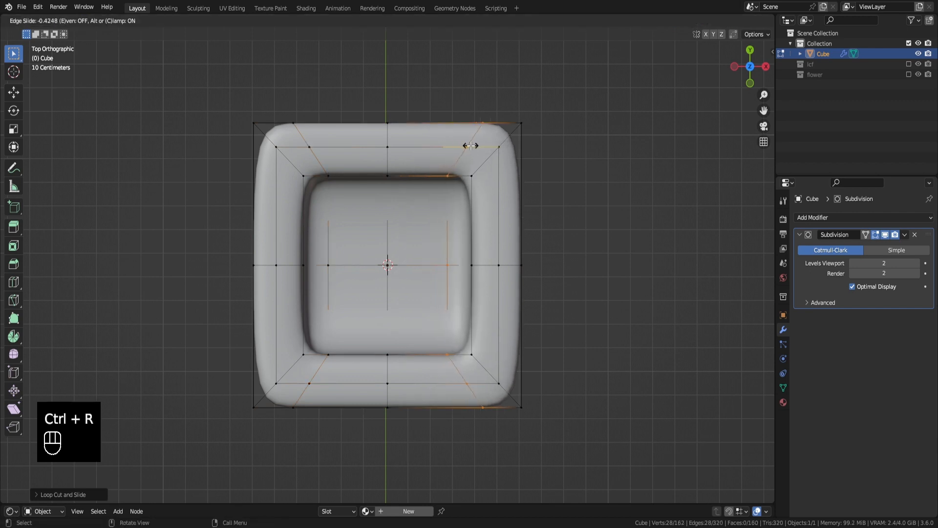
- Add a loop cut near the pot's front wall and another near its back wall to sharpen the remaining corners
left_click(510, 228)
key("ctrl+r")
left_click(509, 316)
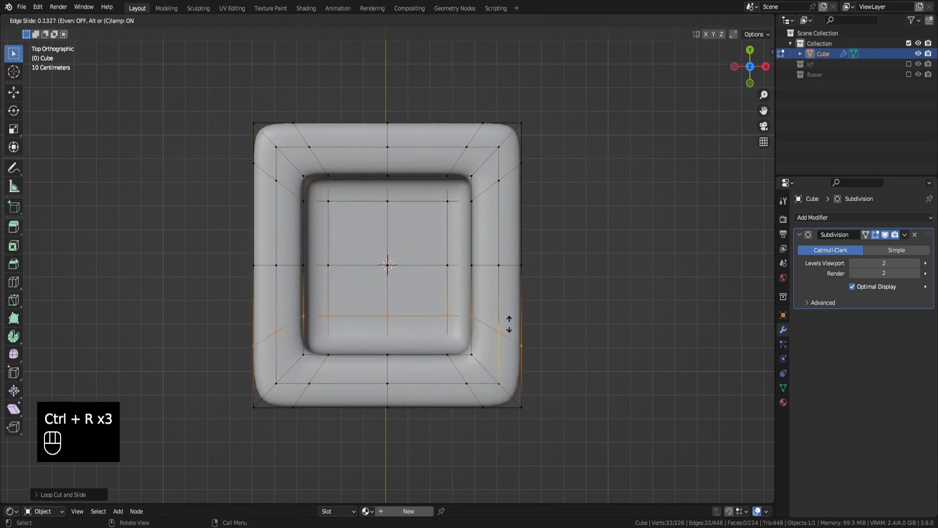
left_click(518, 344)
- Check the pot's shape from several angles in Object Mode and save the file
middle_click_drag(518, 344, 453, 180)
key("Tab")
key("Tab")
key("Tab")
middle_click_drag(452, 274, 321, 312)
key("Tab")
key("Tab")
key("ctrl+s")
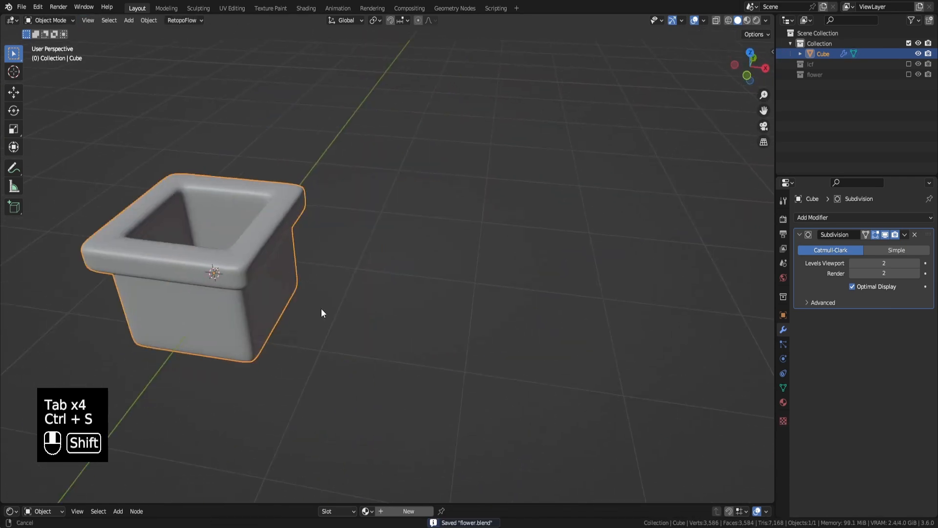
- Add a cylinder beside the pot with 8 vertices and a radius of 0.1 m
key("KP_1")
right_click(361, 290, "shift")
key("shift+a")
mouse_move(377, 318)
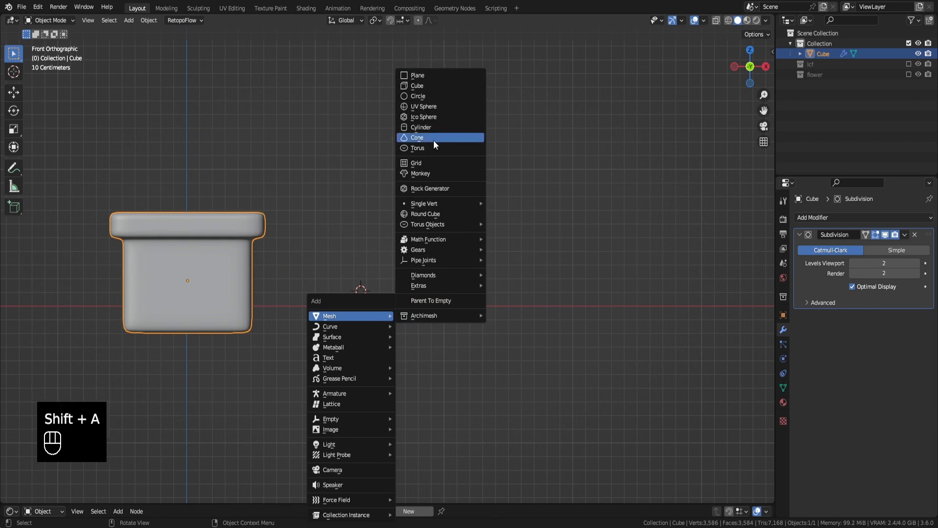
left_click(423, 127)
left_click(53, 494)
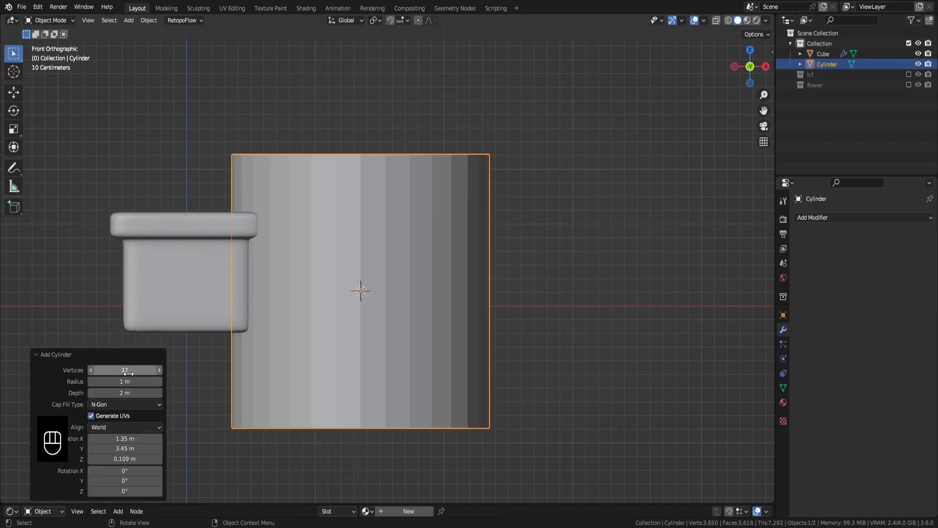
key("Return")
left_click_drag(125, 381, 557, 251)
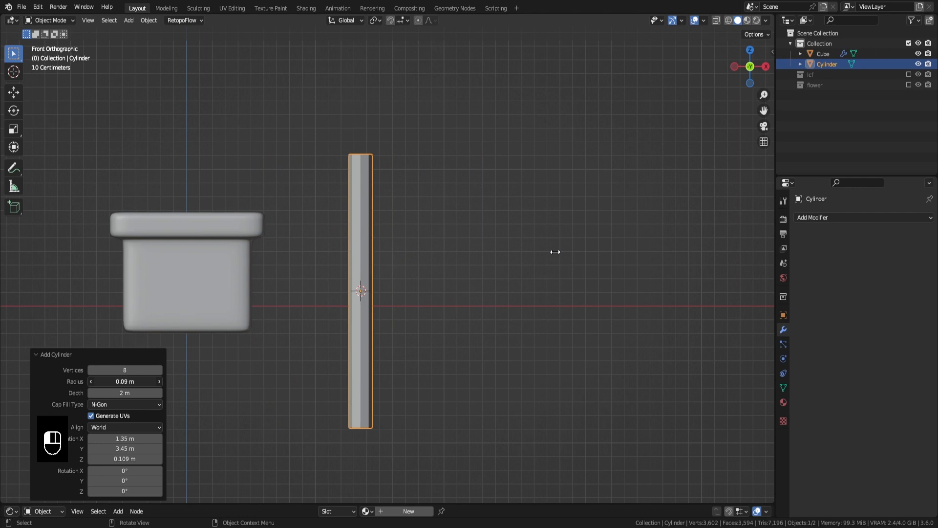
middle_click_drag(506, 278, 381, 321)
key("KP_1")
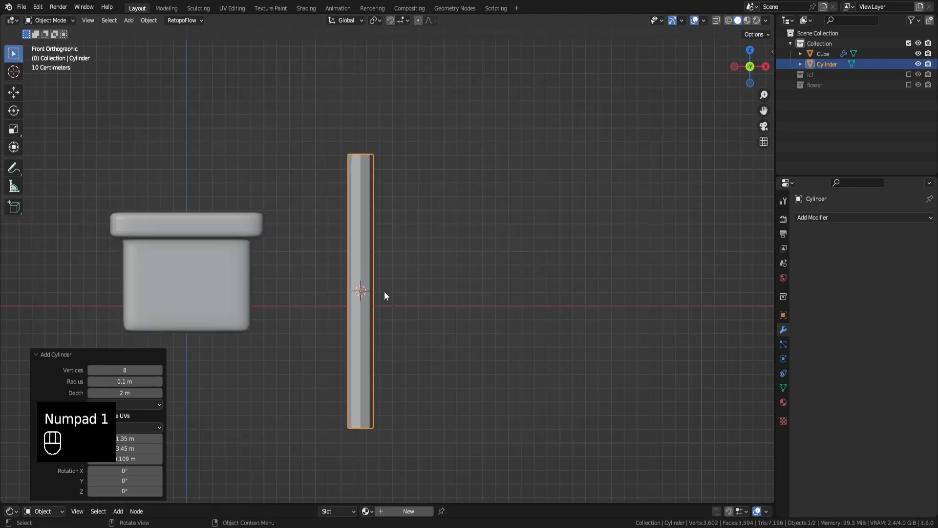
- Raise the cylinder along Z, shade it smooth and enter Edit Mode on it
key("g")
left_click(403, 188)
right_click(353, 236)
left_click(353, 235)
scroll(362, 210, "down", 2)
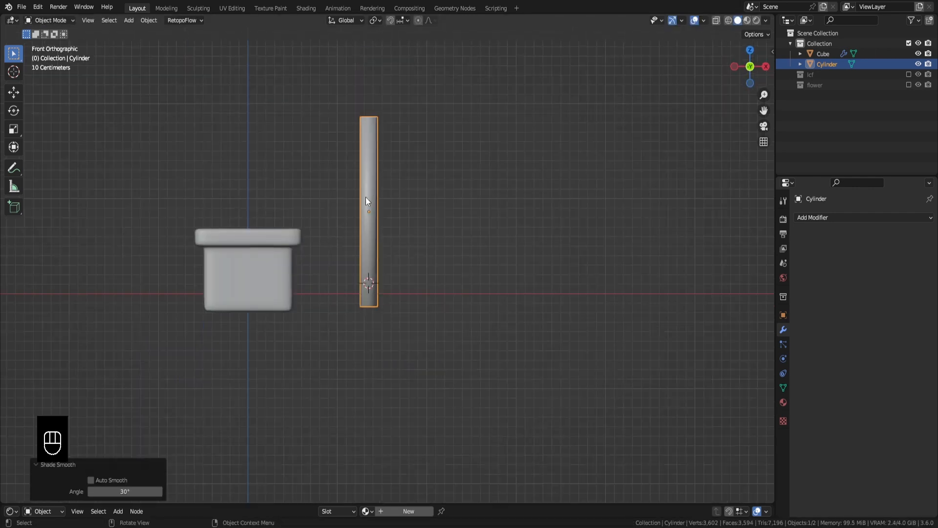
middle_click_drag(365, 197, 362, 208, "shift")
key("Tab")
key("ctrl+r")
left_click(366, 189)
left_click(371, 190)
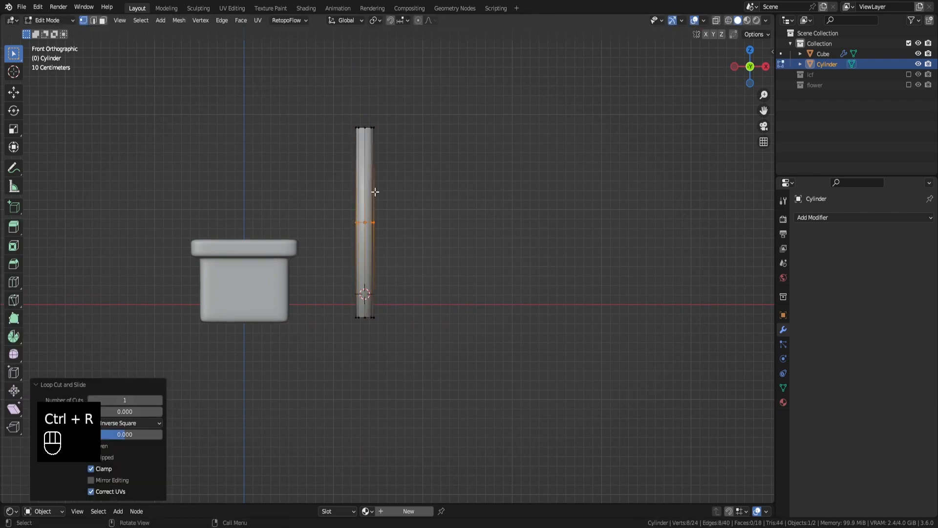
key("ctrl+z")
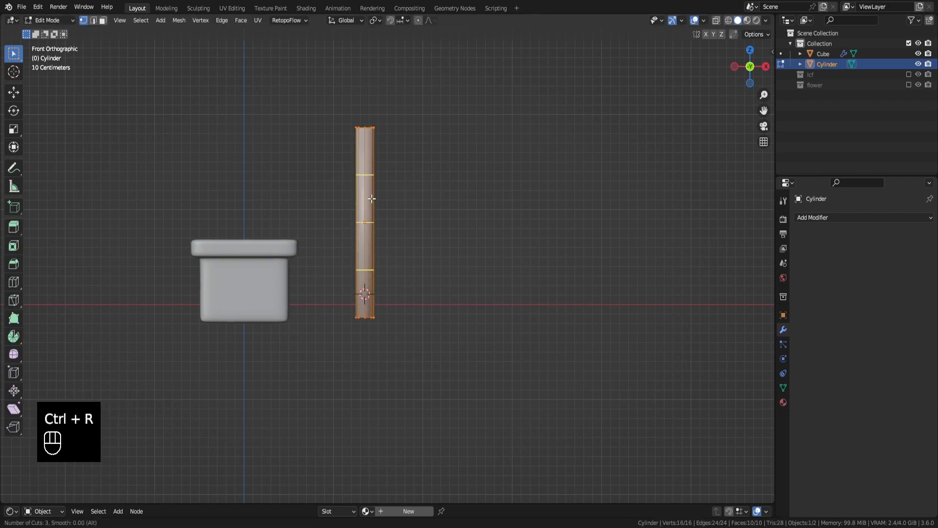
- Divide the cylinder with three evenly spaced loop cuts and shift the upper ring about 0.1 m along X
left_click(371, 199)
left_click(373, 175, "alt")
key("g")
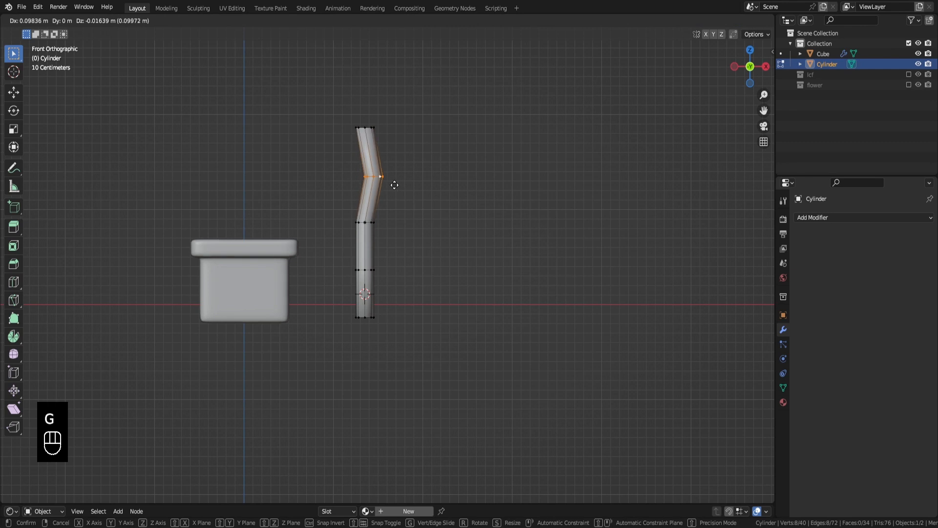
left_click(395, 184)
- Shift the cylinder's middle and lower edge rings sideways in different directions to give the stem a gentle bend
left_click(370, 223, "alt")
middle_click_drag(374, 253, 247, 262)
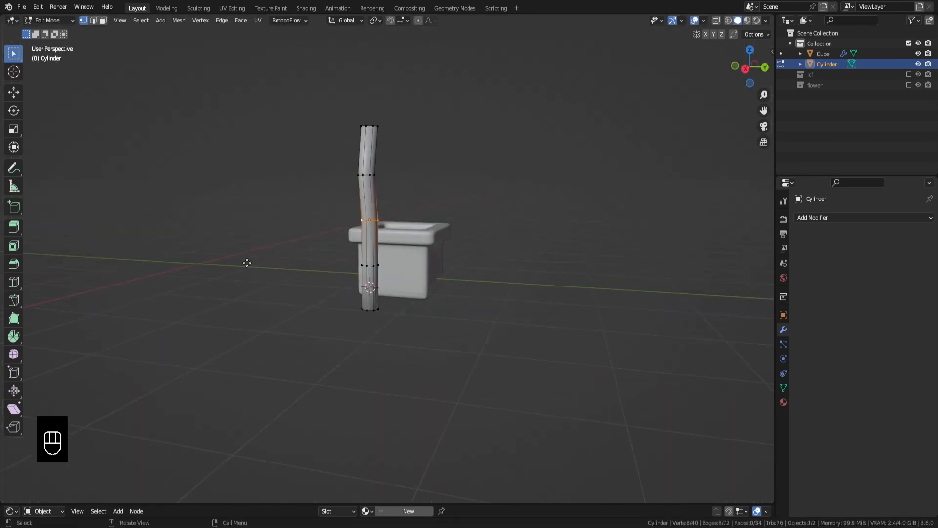
key("g")
left_click(240, 263)
left_click(364, 267, "alt")
middle_click_drag(364, 266, 516, 275)
key("g")
left_click(388, 271)
- Add a Subdivision modifier to the stem in Object Mode
key("Tab")
left_click(813, 217)
left_click(754, 408)
- Add a loop cut close to the stem's top end and another close to its bottom end to sharpen both ends
key("KP_1")
scroll(514, 272, "up", 3)
key("Tab")
middle_click_drag(359, 69, 377, 179, "shift")
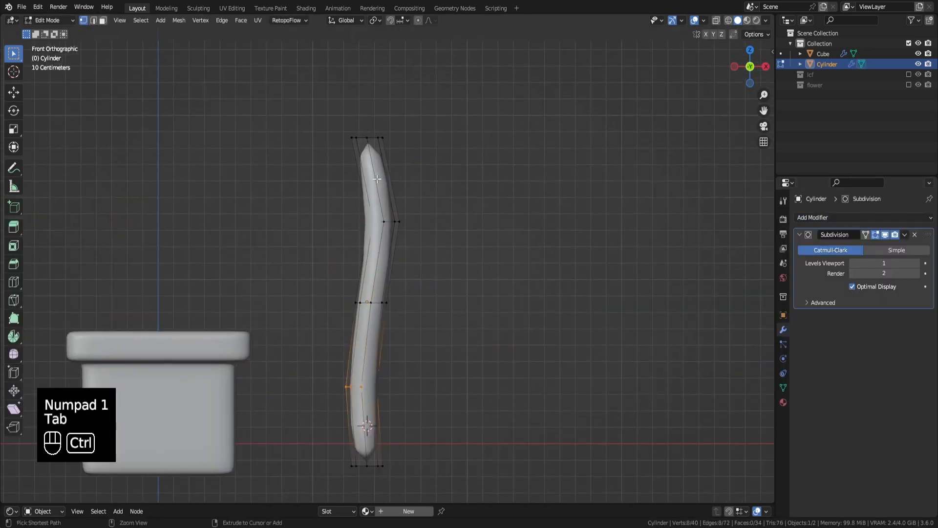
key("ctrl+r")
left_click(377, 178)
left_click(389, 139)
middle_click_drag(389, 139, 387, 71, "shift")
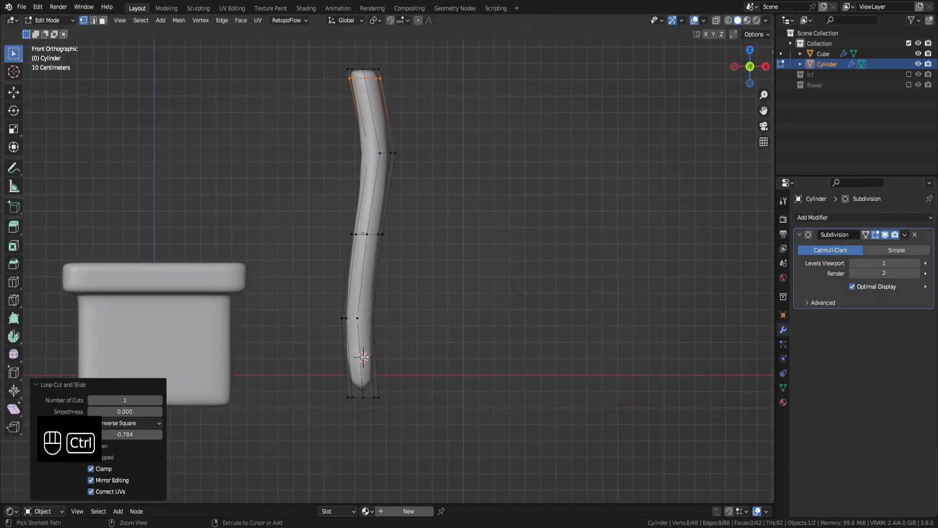
key("ctrl+r")
left_click(373, 386)
left_click(374, 389)
- Set the stem's viewport subdivision level to 2 and move it about 1.33 m along X to the pot's centre
key("Tab")
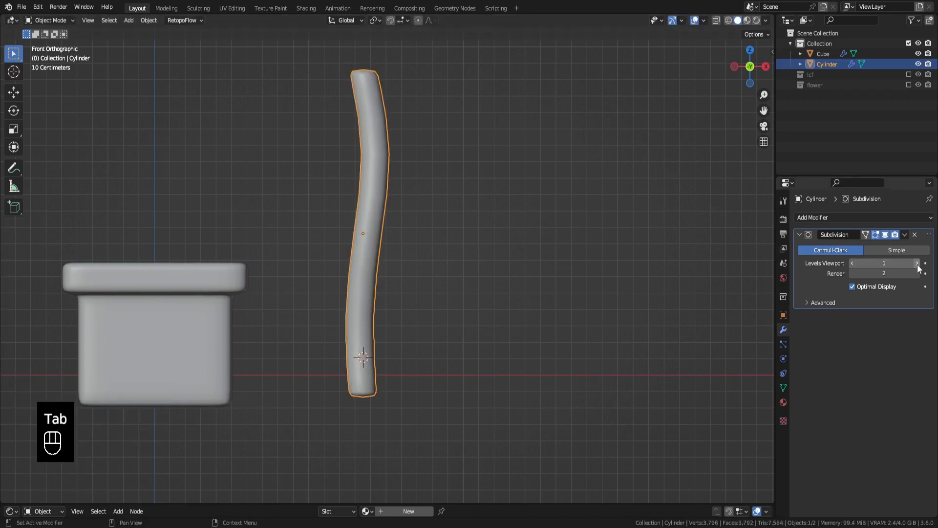
key("g")
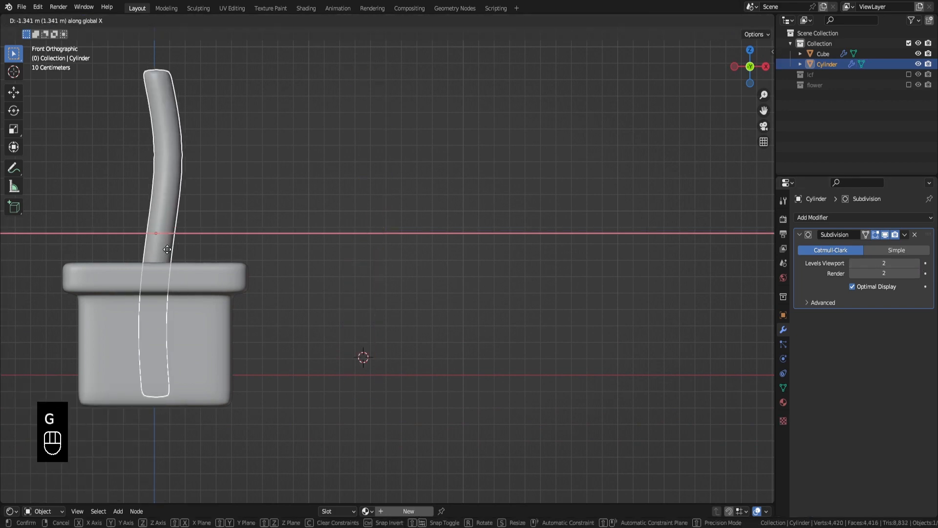
left_click(168, 250)
key("KP_7")
key("KP_1")
- Raise the stem about 0.3 m along Z with its lower end inside the pot, and deselect it
key("g")
key("z")
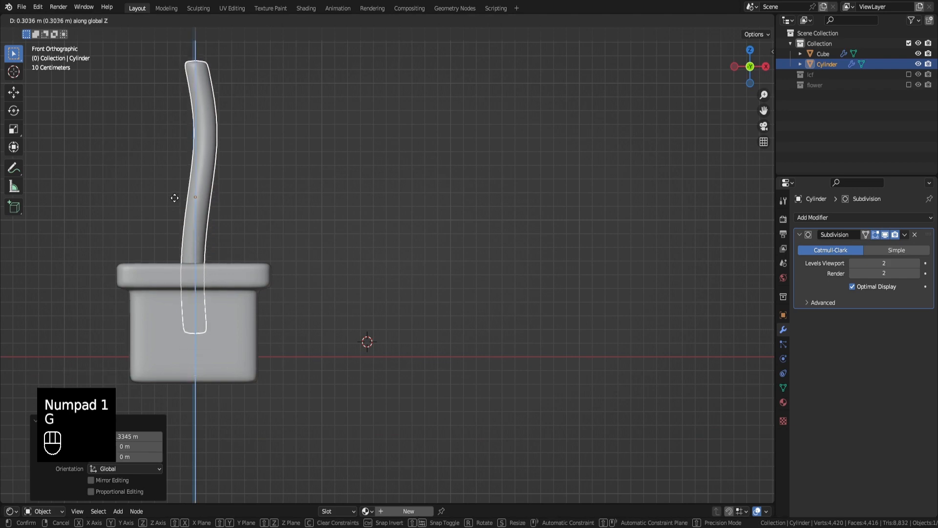
left_click(175, 197)
left_click(371, 252)
- Add a cube for the leaf and move it about 1.27 m along X, clear of the pot
scroll(369, 253, "down", 4)
middle_click_drag(318, 260, 279, 269, "shift")
key("shift+a")
mouse_move(380, 280)
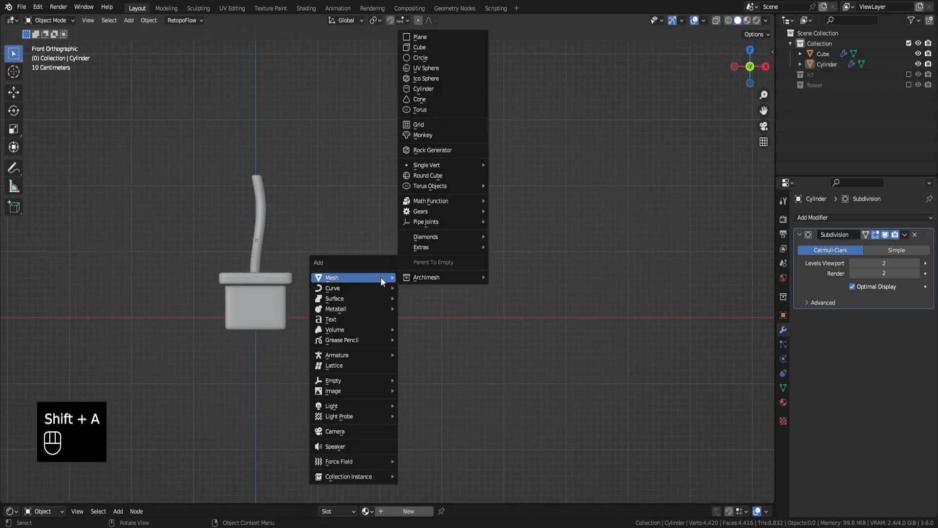
left_click(441, 47)
key("g")
left_click(463, 288)
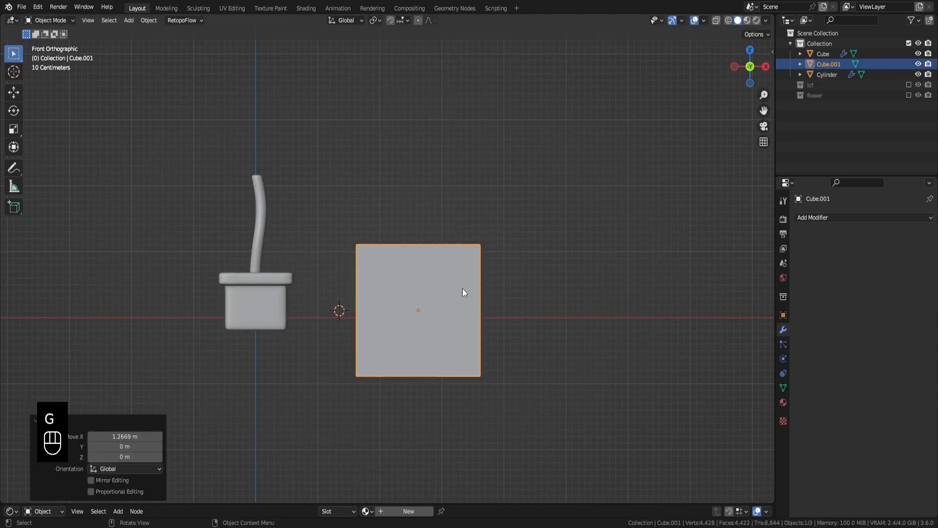
- Flatten the cube to about 0.1 along Z and scale it to 0.279 in X and Y
middle_click_drag(462, 289, 436, 325)
key("KP_7")
key("KP_1")
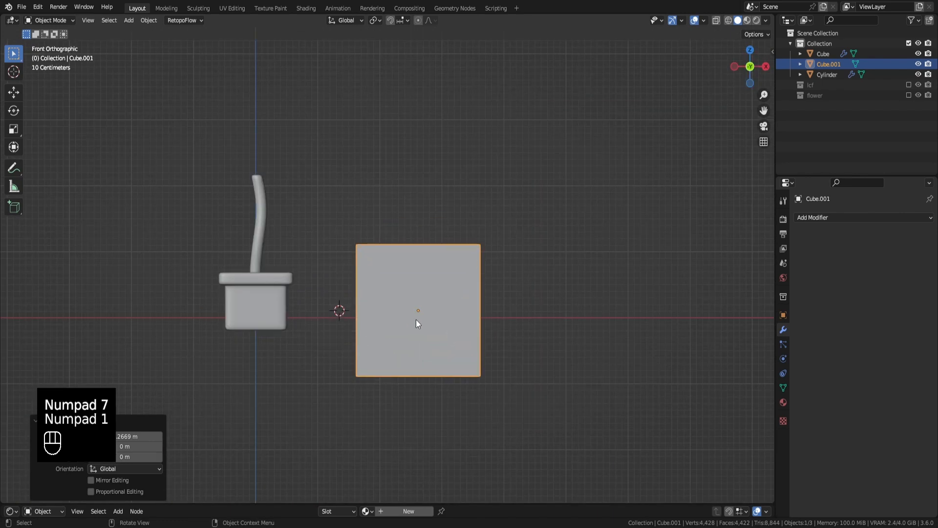
key("s")
key("z")
key("s")
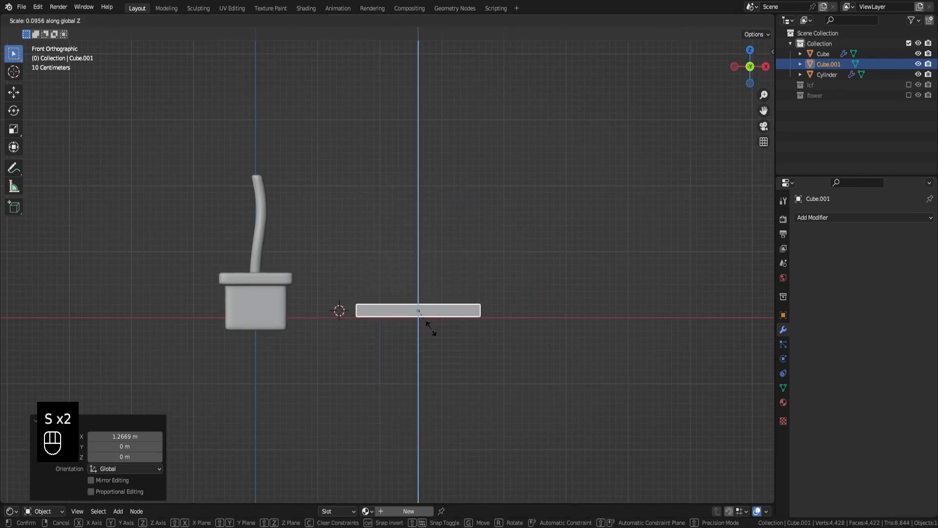
left_click(430, 328)
key("KP_7")
key("s")
left_click(409, 293)
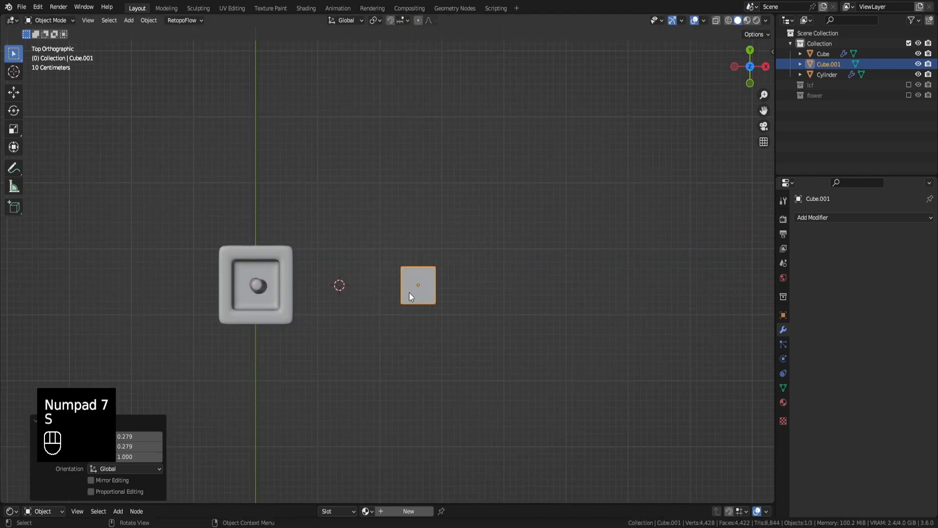
- Add a Subdivision modifier to the flattened cube with a viewport level of 2
key("KP_Decimal")
left_click(821, 218)
left_click(755, 406)
left_click(918, 263)
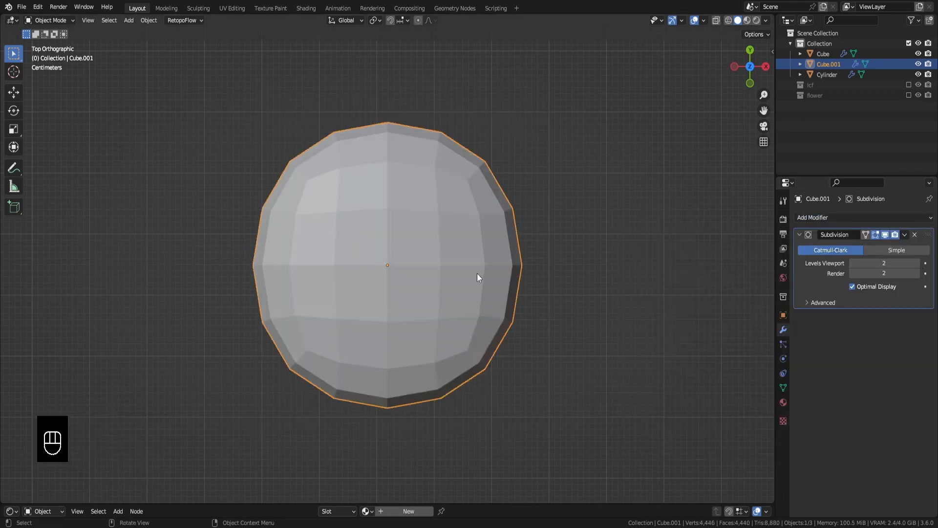
- Add a centred lengthwise loop cut to the leaf and scale it to 1.338 along Y
key("Tab")
left_click(385, 102)
right_click(386, 103)
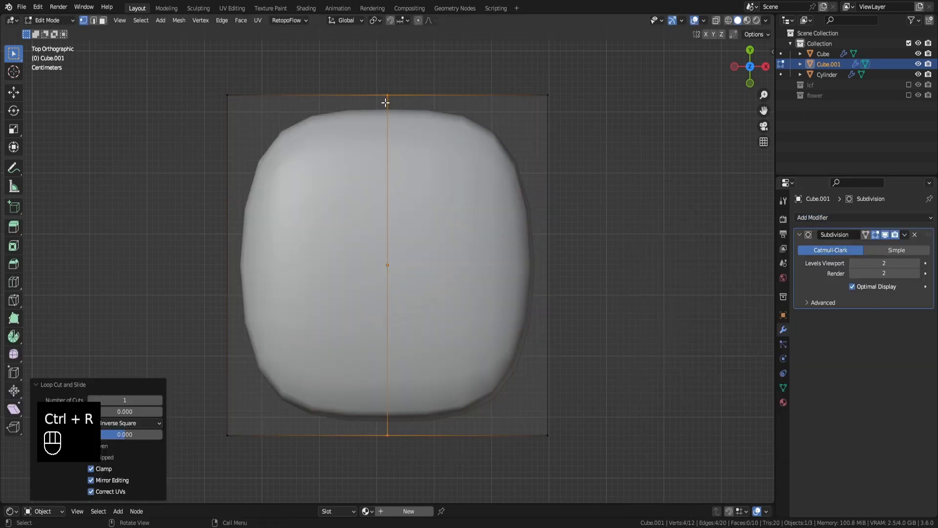
middle_click_drag(426, 229, 430, 282, "shift")
scroll(432, 284, "down", 2)
key("s")
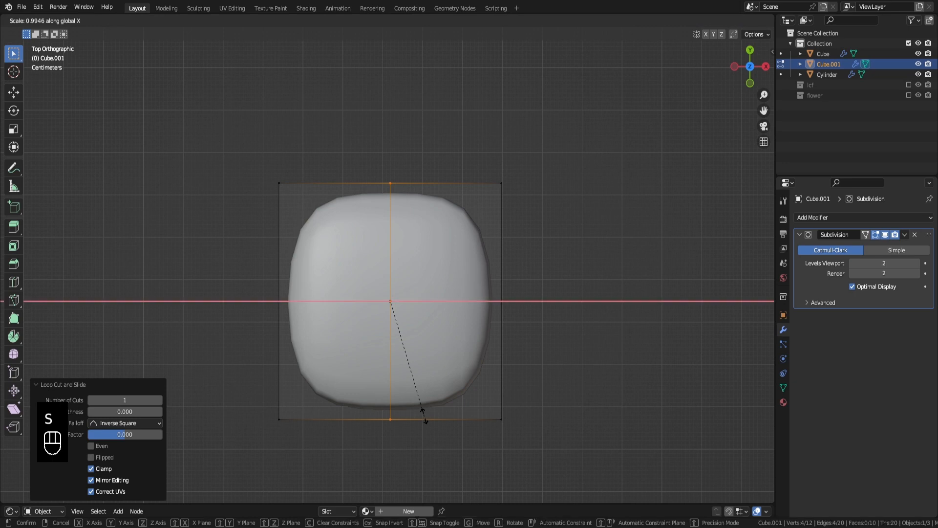
key("y")
left_click(427, 457)
- Add a centred crosswise loop cut to the leaf and scale it to 1.313 along X
key("ctrl+r")
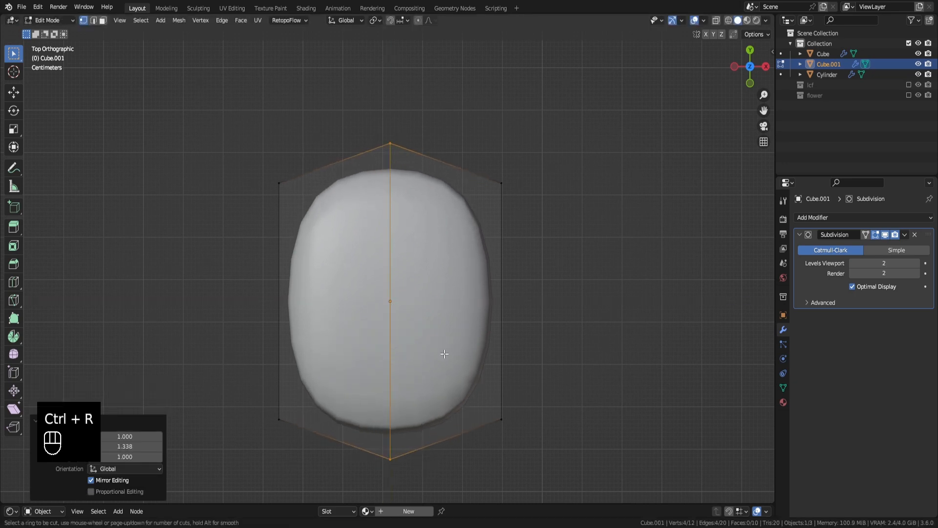
left_click(390, 302)
right_click(390, 302)
key("s")
key("x")
left_click(502, 397)
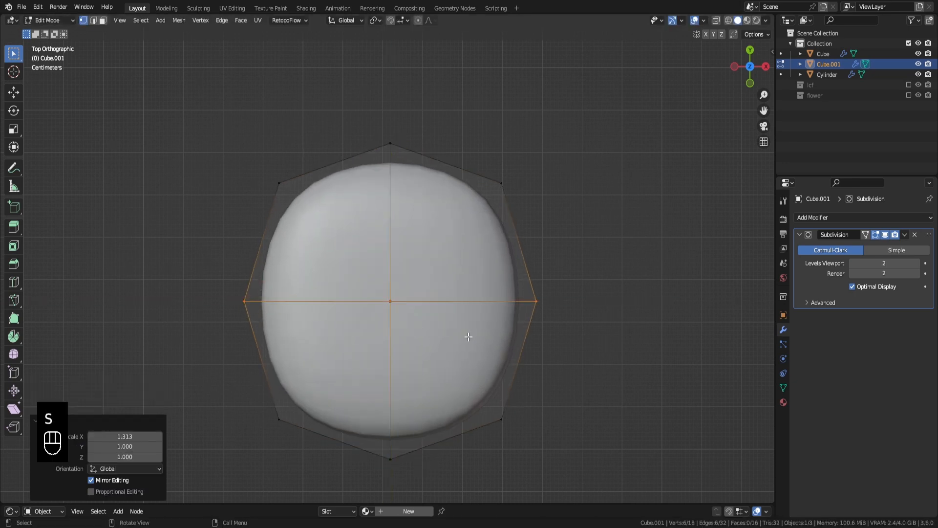
- Stretch the entire leaf mesh along Y by a factor of about 1.25
key("a")
key("s")
key("y")
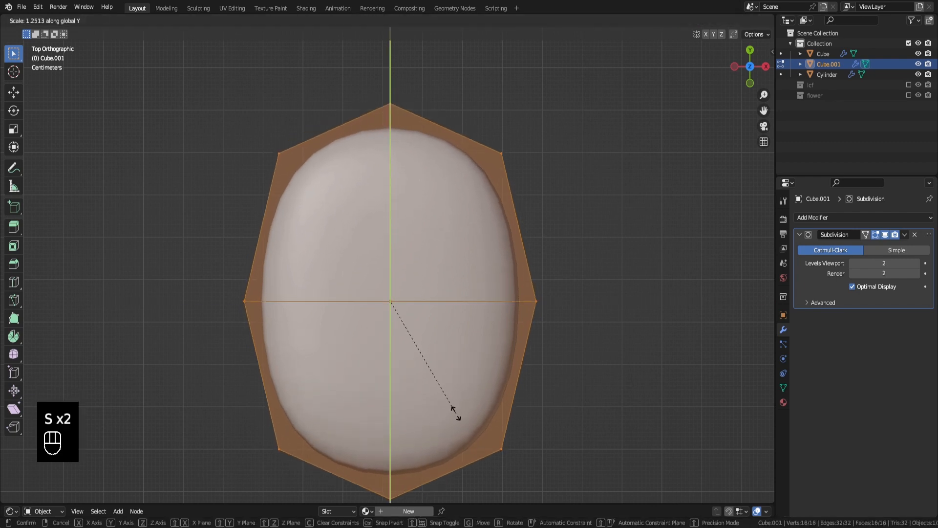
left_click(456, 414)
- Select the vertices at the leaf's lower end with X-ray on and scale them to 0.63 in X and Y only
key("alt+z")
left_click_drag(252, 371, 670, 419)
key("s")
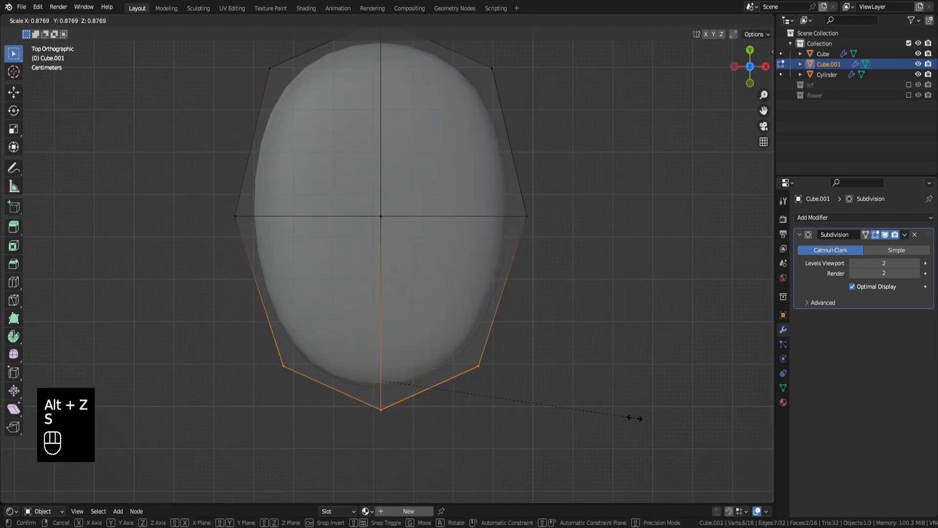
key("shift+z")
left_click(571, 416)
- Move the leaf's upper end vertices about 0.284 m along Y and narrow them in X and Y only
middle_click_drag(287, 267, 293, 46, "shift")
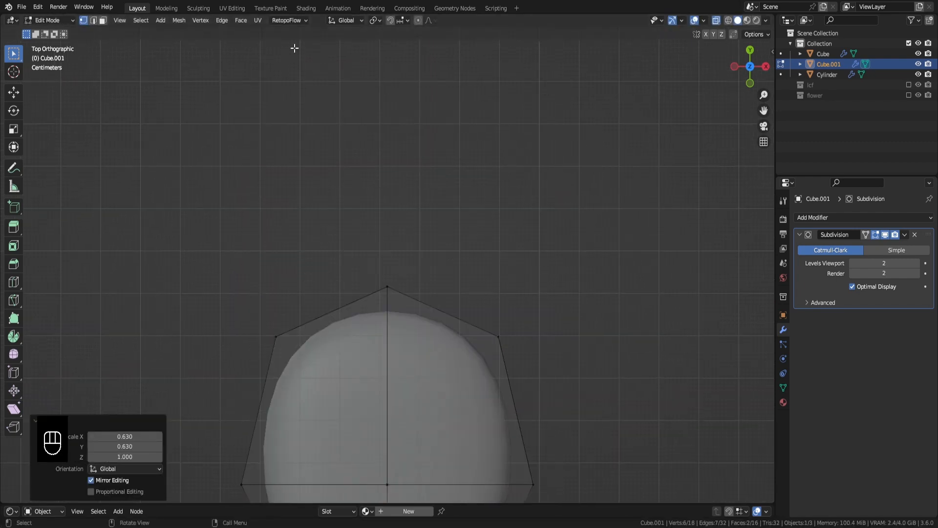
left_click_drag(240, 158, 573, 384)
key("g")
key("y")
left_click(580, 264)
key("s")
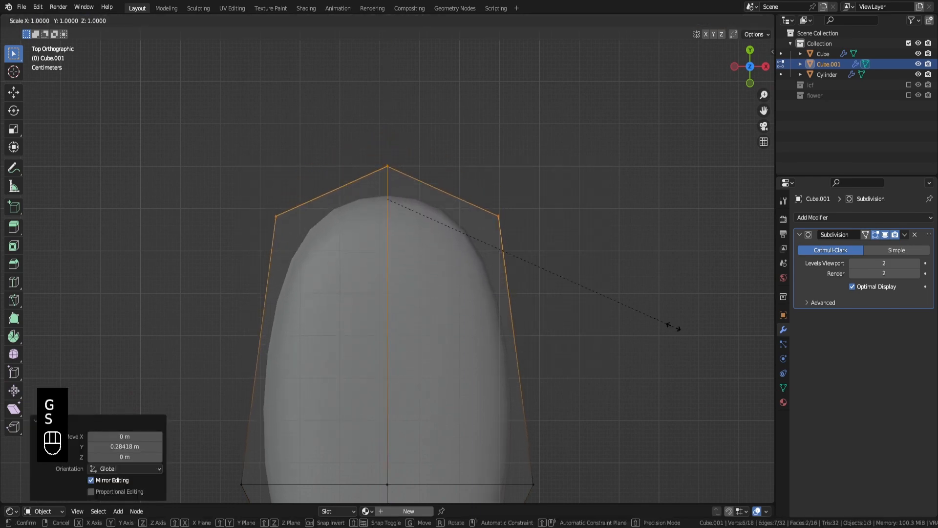
key("shift+z")
left_click(601, 322)
- Check the leaf's thickness and thin it by moving its upper-side vertices down in the front view
scroll(495, 357, "down", 5)
key("Tab")
middle_click_drag(477, 358, 425, 270)
key("alt+z")
key("Tab")
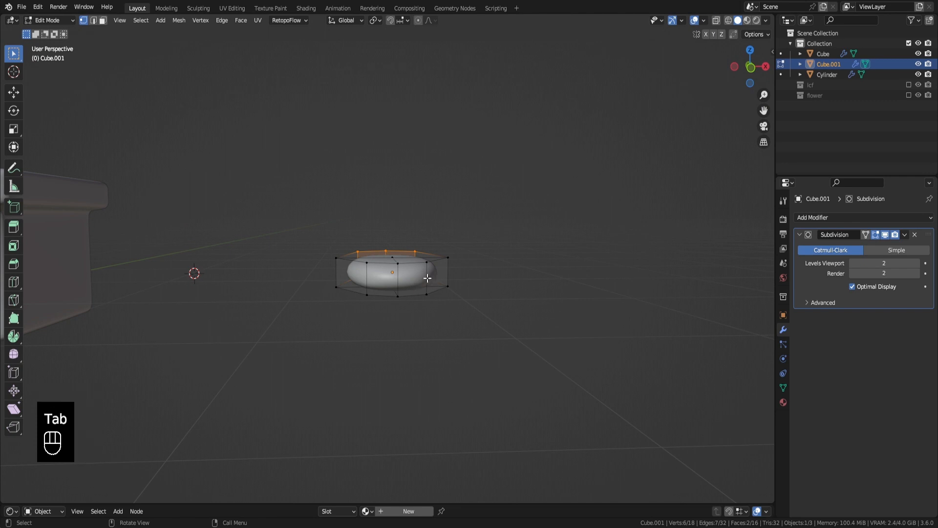
key("KP_1")
key("alt+z")
key("g")
left_click(527, 282)
key("Tab")
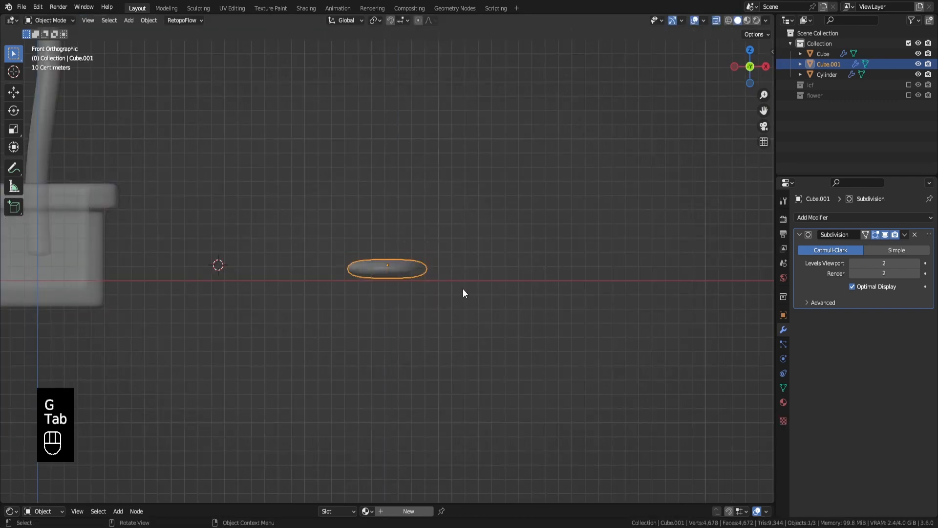
- Scale the leaf to 1.327 in X and Y, keeping its thickness, and turn X-ray off
key("s")
key("shift+z")
left_click(588, 280)
key("alt+z")
- Rotate the leaf 90° about the view axis, X and Z to stand it upright facing the front, and save the file
type("r")
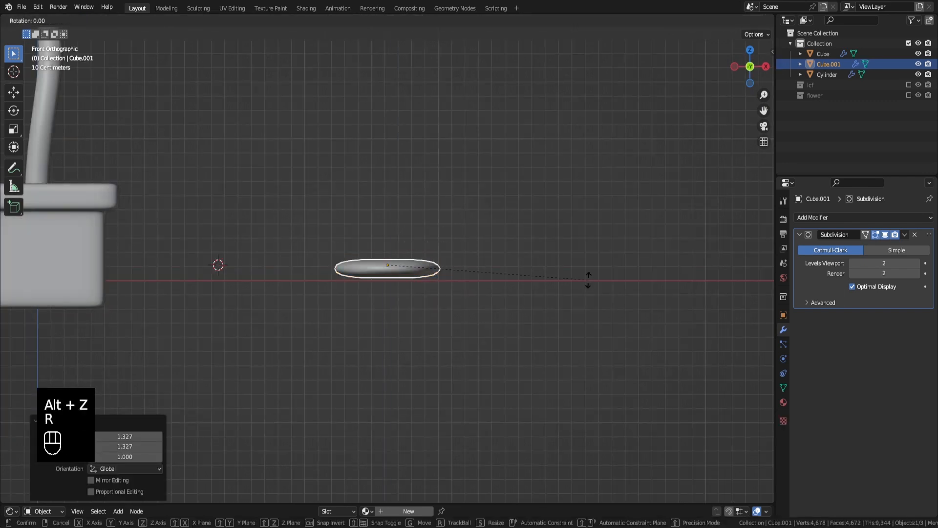
type("90")
left_click(588, 279)
type("rrx90")
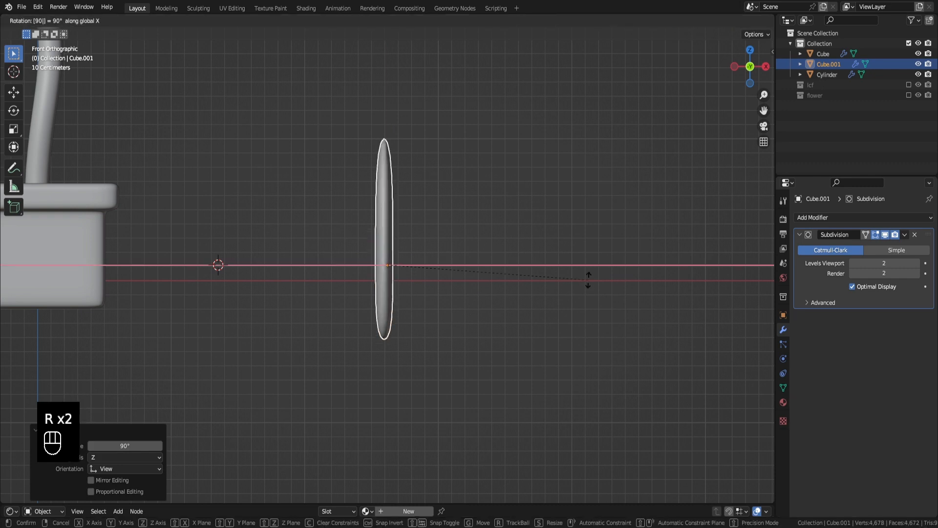
left_click(588, 280)
type("rz90")
left_click(588, 280)
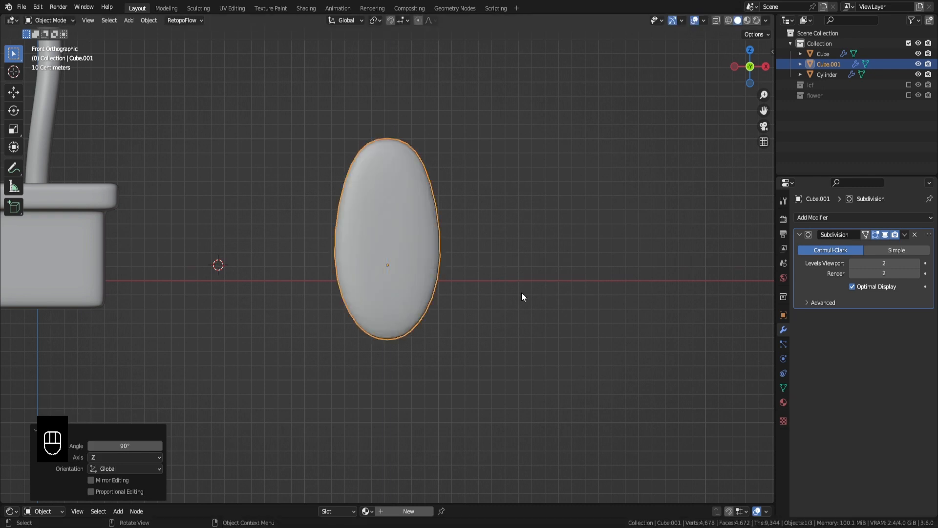
key("ctrl+s")
- Move the centre vertex of the leaf's broad face along Y in Edit Mode
middle_click_drag(521, 292, 336, 250)
key("Tab")
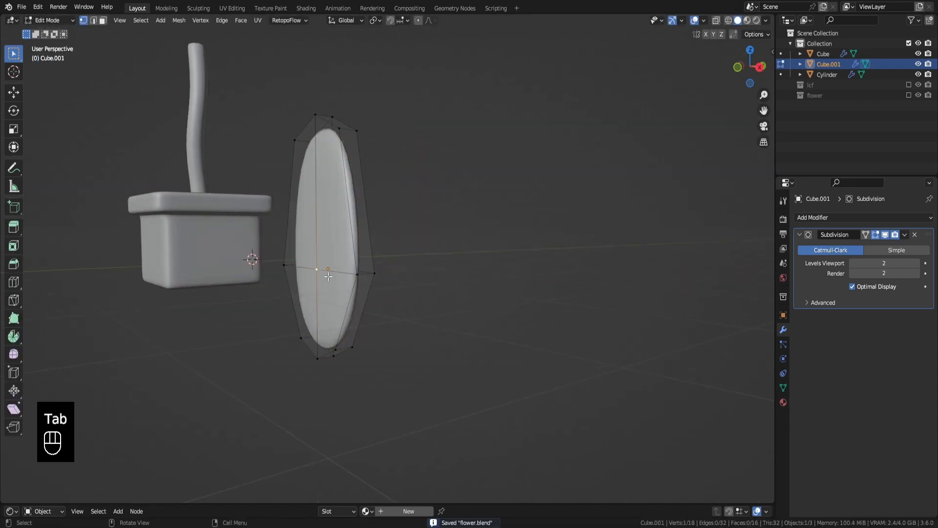
key("g")
key("y")
left_click(387, 293)
middle_click_drag(388, 293, 463, 300)
- Move the leaf over to the stem in Object Mode and scale it down to suit the plant
key("Tab")
key("KP_1")
key("g")
left_click(427, 248)
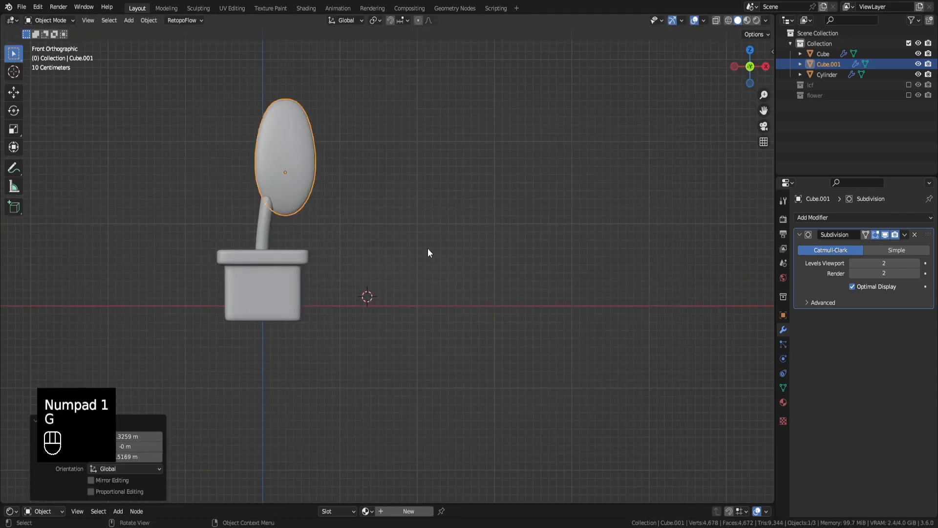
key("s")
left_click(333, 228)
middle_click_drag(334, 222, 422, 255, "shift")
key("s")
left_click(417, 243)
scroll(379, 231, "up", 1)
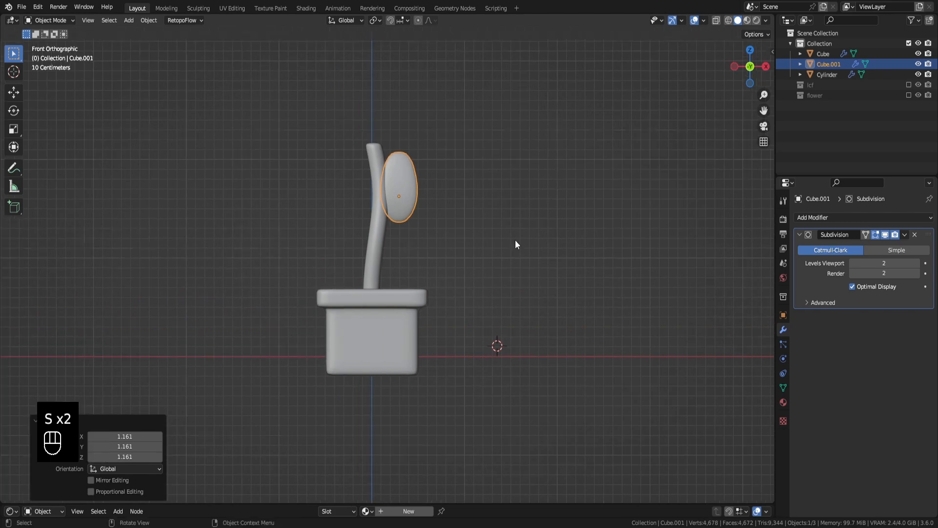
- Hide the toolbar, tilt the leaf away from the stem and move it about 0.38 m down beside the stem
key("t")
key("r")
left_click(492, 295)
key("g")
left_click(403, 266)
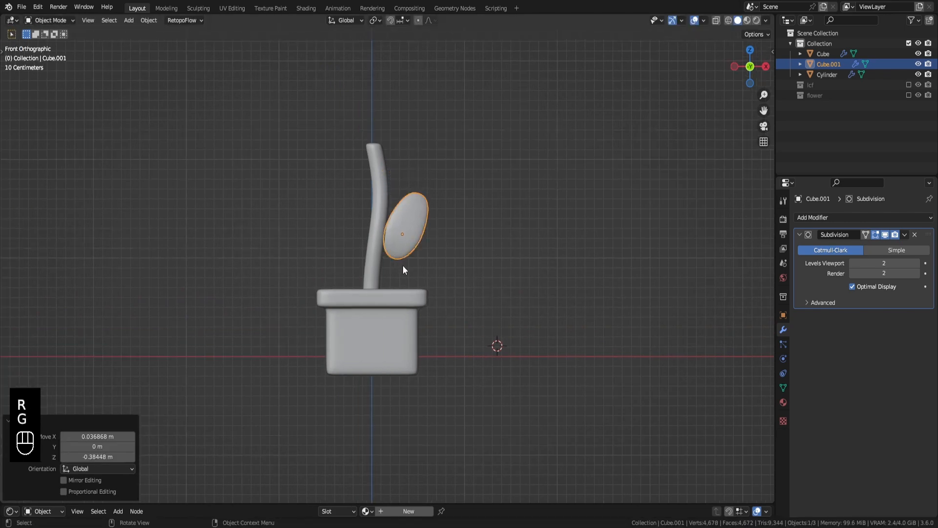
- Extend the leaf's tip vertices outward along the leaf's local Y axis, with X-ray on in Edit Mode
key("Tab")
key("alt+z")
key("KP_Decimal")
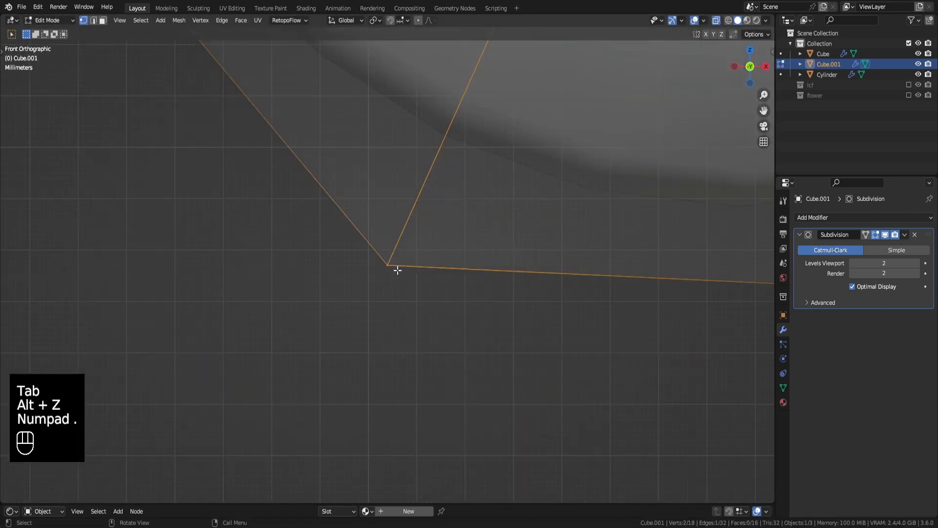
key("alt+z")
key("alt+z")
middle_click_drag(402, 283, 412, 272)
key("KP_1")
scroll(410, 275, "down", 5)
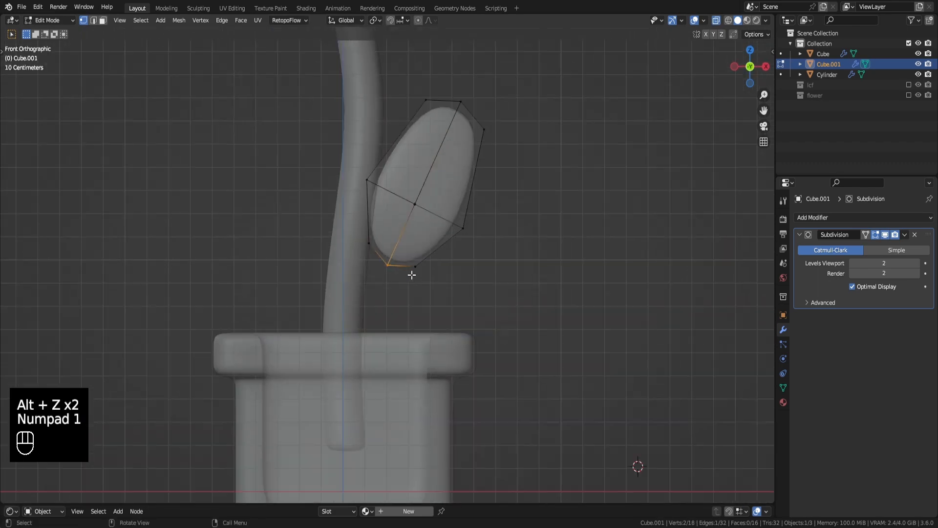
key("g")
right_click(405, 291)
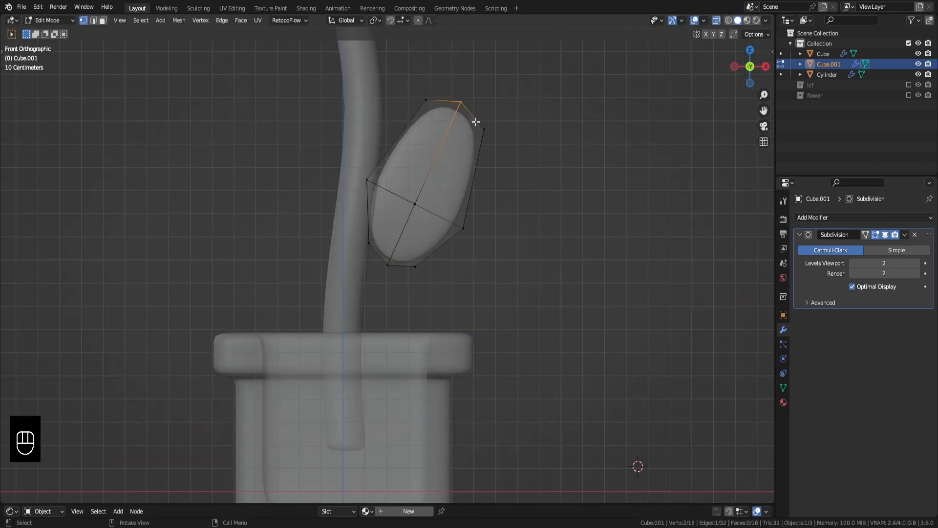
key("x")
key("x")
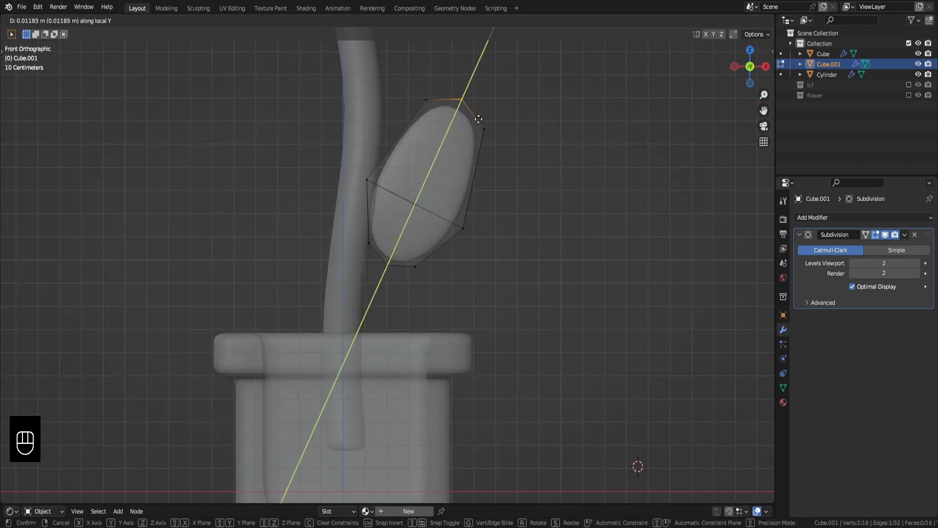
left_click(486, 107)
- Rotate the leaf about 20.8° away from the stem in Object Mode, and turn off X-ray
key("Tab")
scroll(486, 138, "down", 1)
key("r")
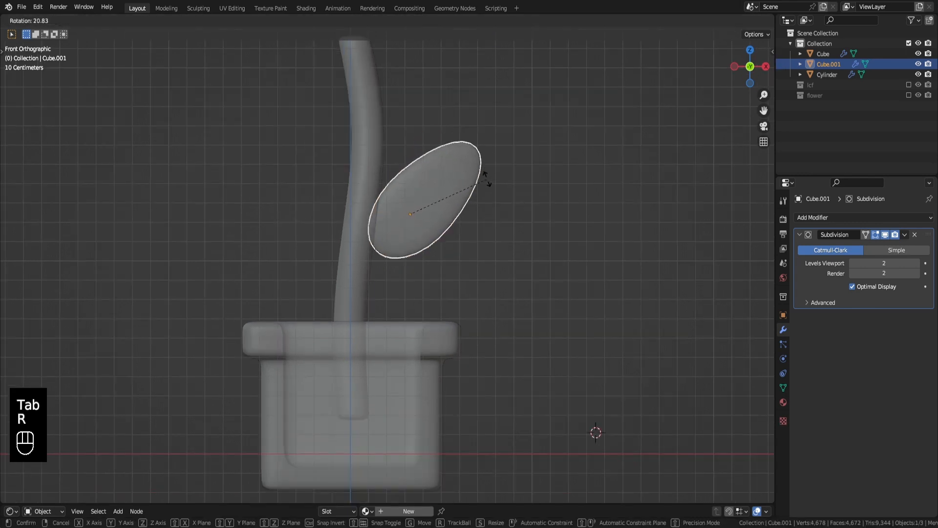
left_click(445, 192)
key("alt+z")
middle_click_drag(447, 192, 395, 203)
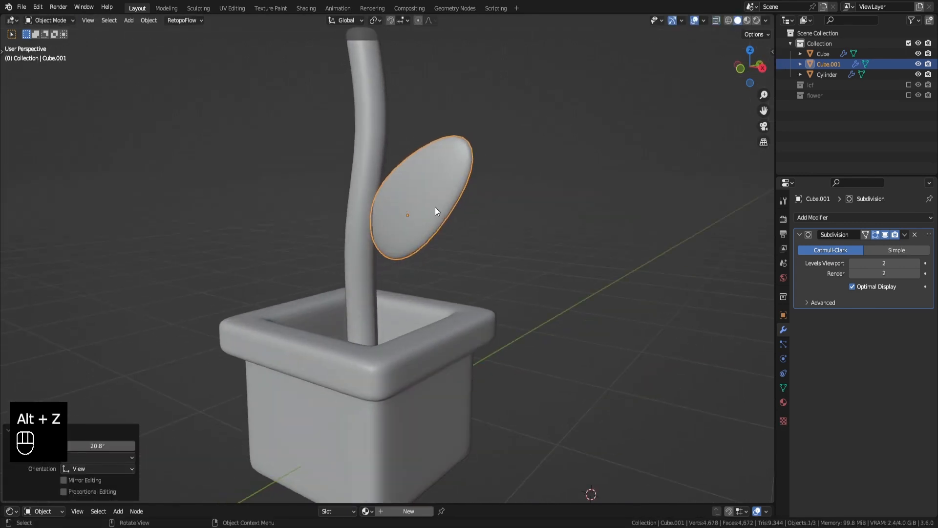
- Duplicate the leaf in front view, rotate the copy about -89.4° and place it higher on the opposite side of the stem
key("KP_1")
key("shift+d")
key("r")
key("g")
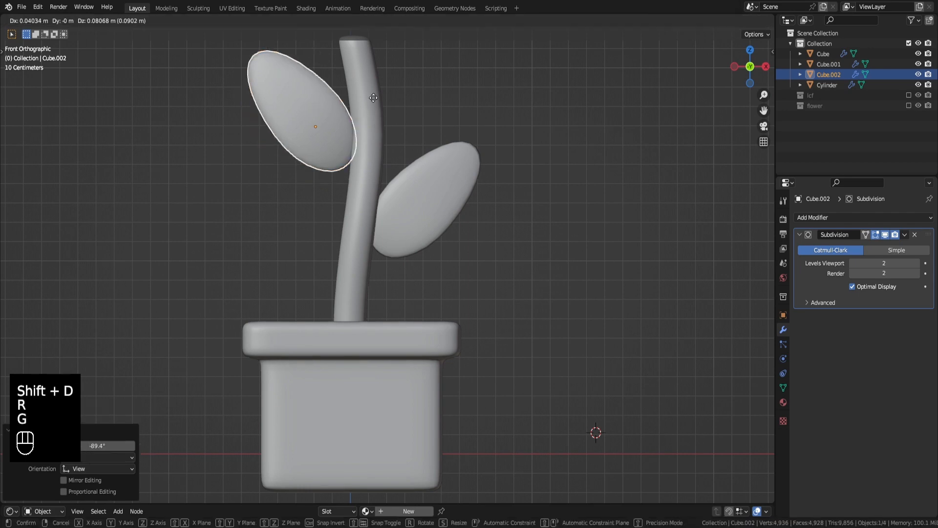
left_click(318, 130)
- Rotate the copied leaf about -13.8° around the global Z axis and save the file
middle_click_drag(318, 130, 486, 187)
key("r")
left_click(440, 239)
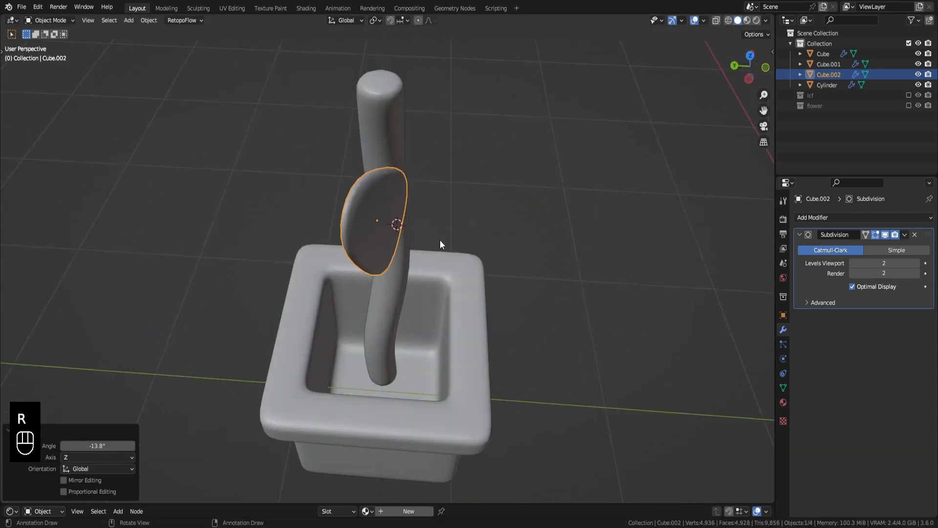
middle_click_drag(424, 233, 374, 177)
key("KP_1")
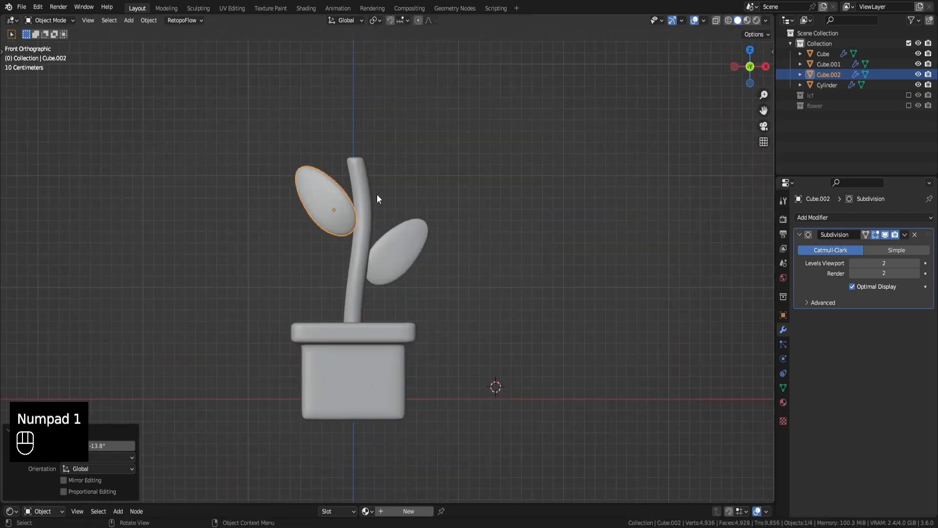
scroll(377, 194, "up", 2)
key("ctrl+s")
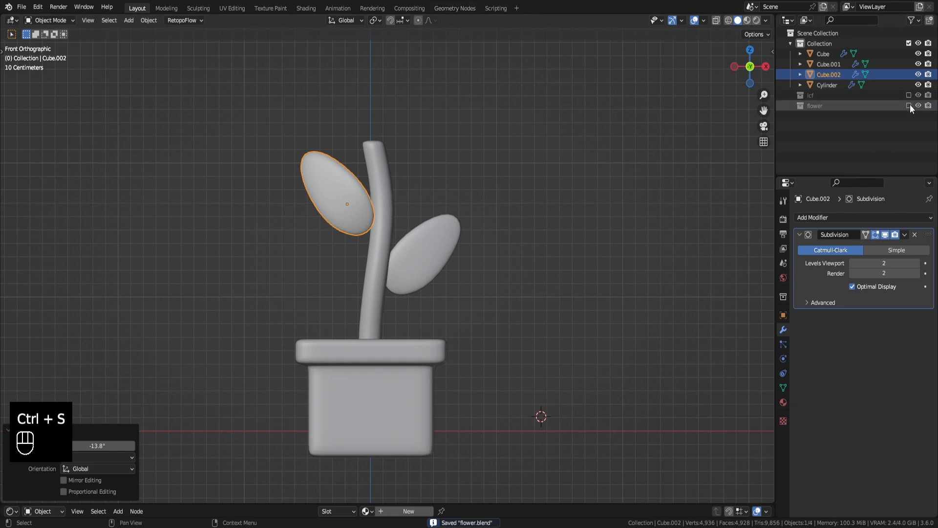
- Enable the flower collection and select flower3 together with its petals
left_click(909, 106)
scroll(490, 260, "down", 5)
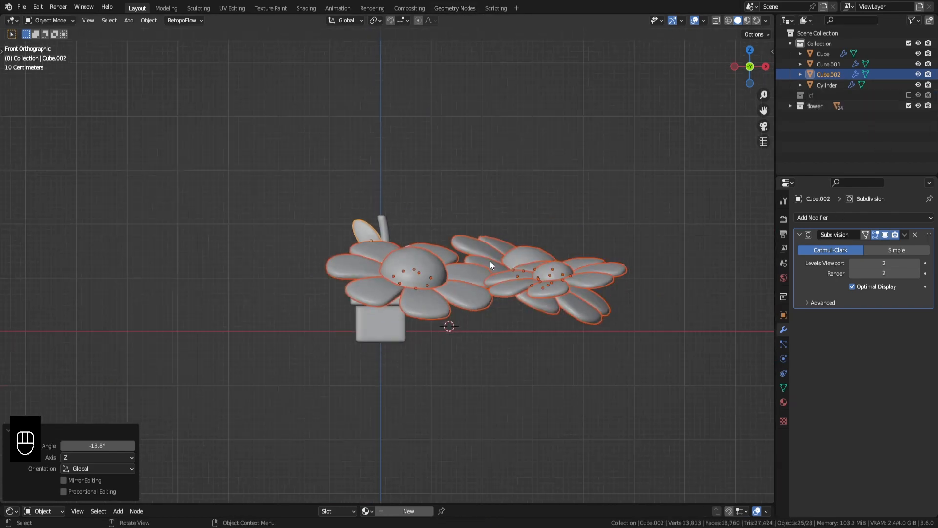
left_click(541, 279)
middle_click_drag(541, 279, 571, 342)
scroll(570, 342, "up", 2)
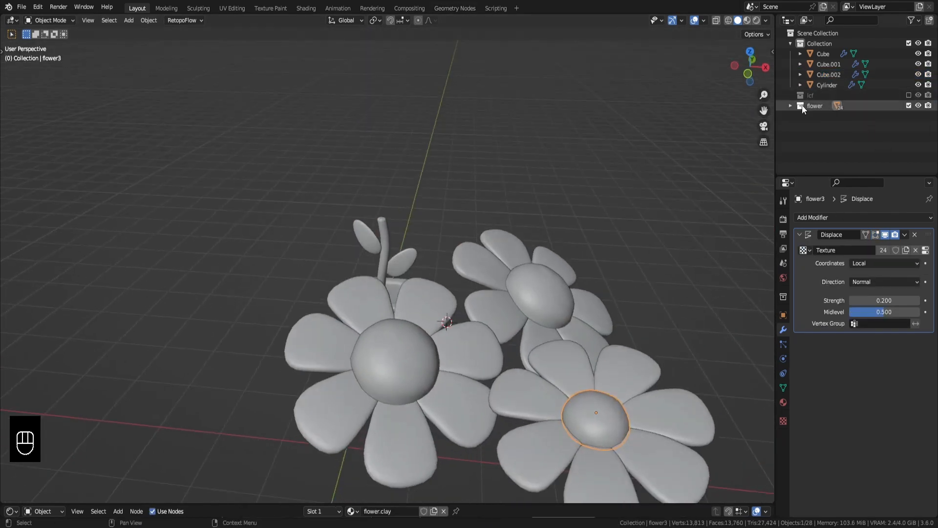
right_click(813, 134)
left_click(782, 204)
scroll(618, 356, "down", 3)
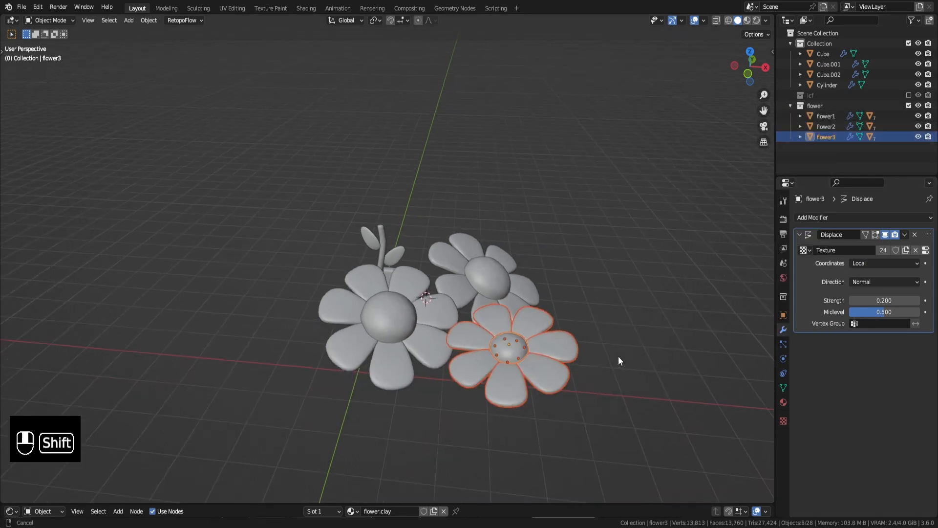
- Duplicate the selected flower in place, move the copy to the Scene Collection and exclude the flower collection
key("shift+d")
right_click(568, 330)
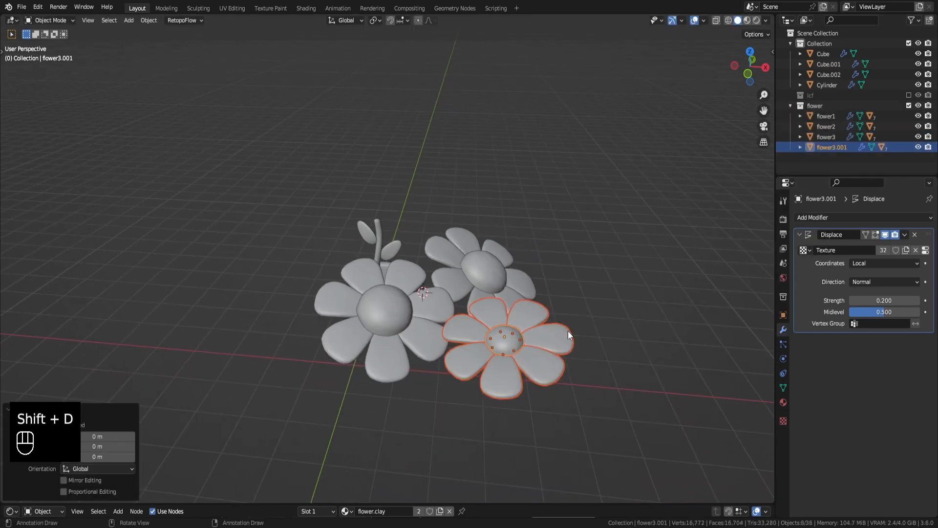
key("m")
left_click(568, 330)
left_click(909, 106)
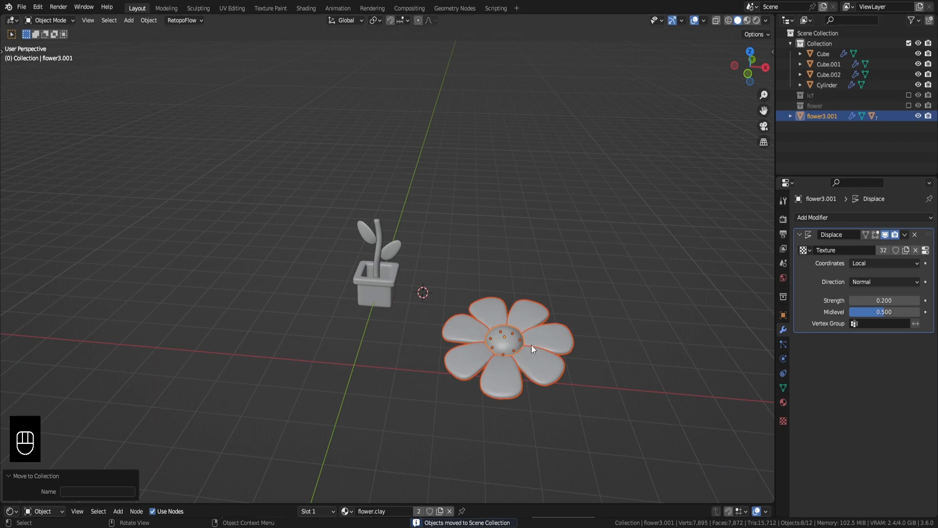
- Move the duplicated flower over to the plant and centre it above the stem in top view
key("g")
left_click(438, 242)
key("KP_7")
key("g")
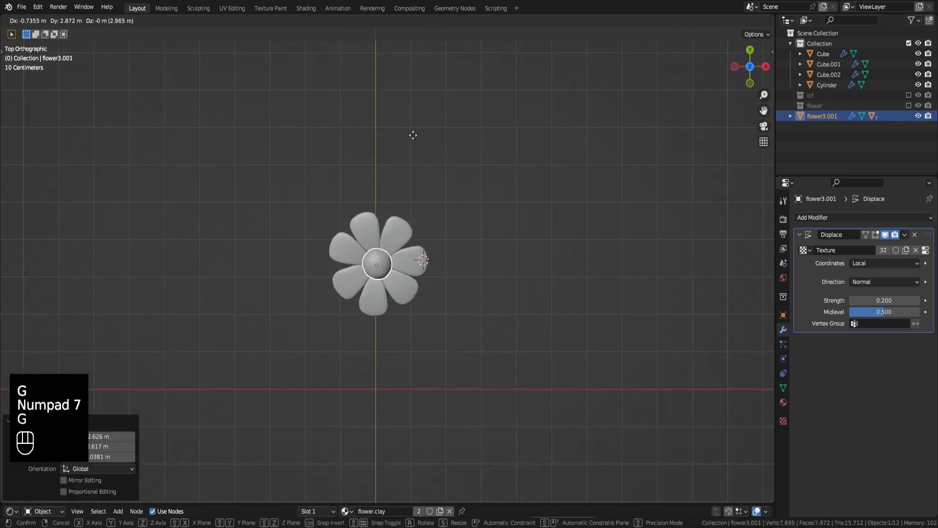
left_click(413, 135)
- Lower the flower about 0.88 m along Z in front view, and shift it a further 0.19 m down onto the stem's tip
key("KP_Decimal")
key("KP_1")
key("g")
key("z")
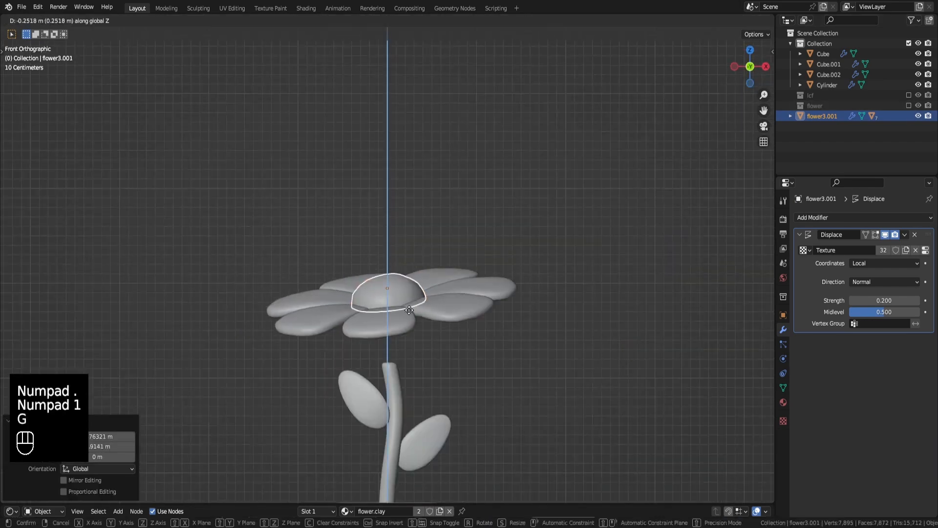
left_click(427, 364)
key("KP_Decimal")
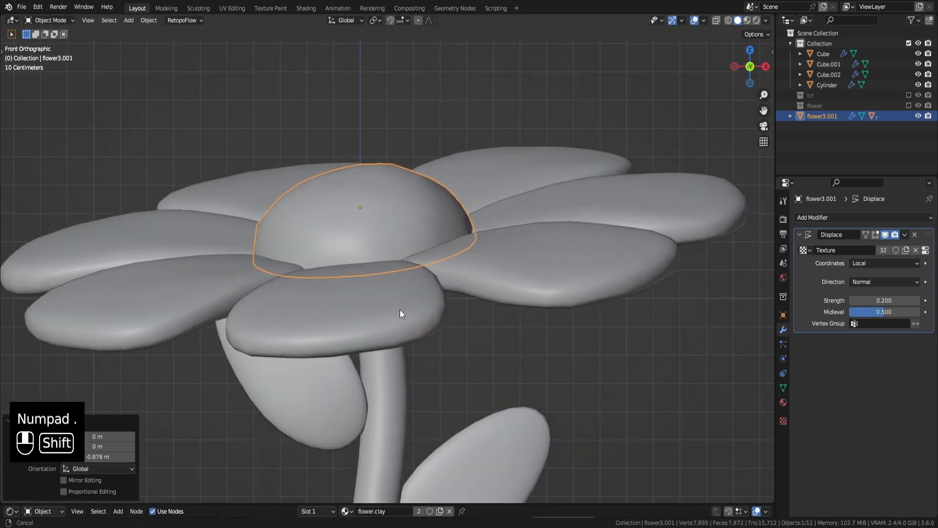
key("g")
left_click(412, 362)
- Rotate the flower head 31° around the global Y axis and scale it to 0.735
key("KP_7")
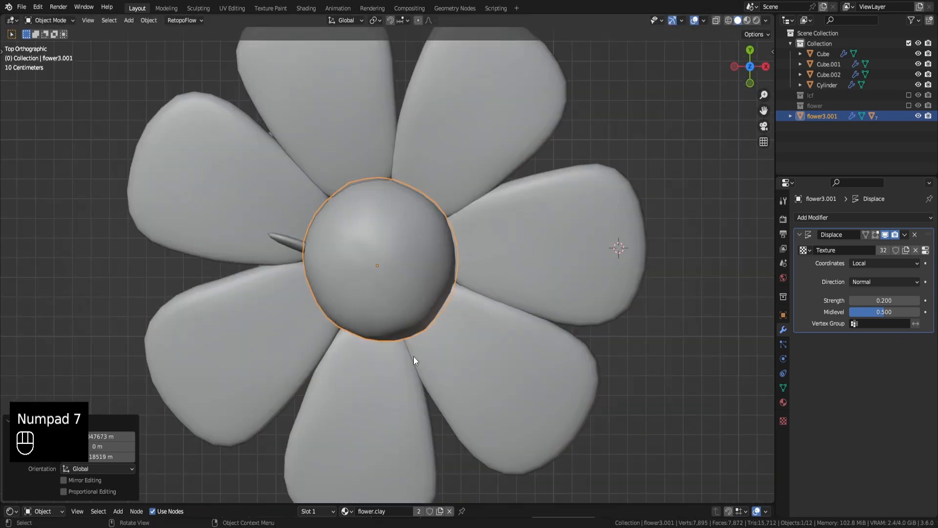
middle_click_drag(414, 360, 331, 274)
middle_click_drag(598, 337, 558, 296)
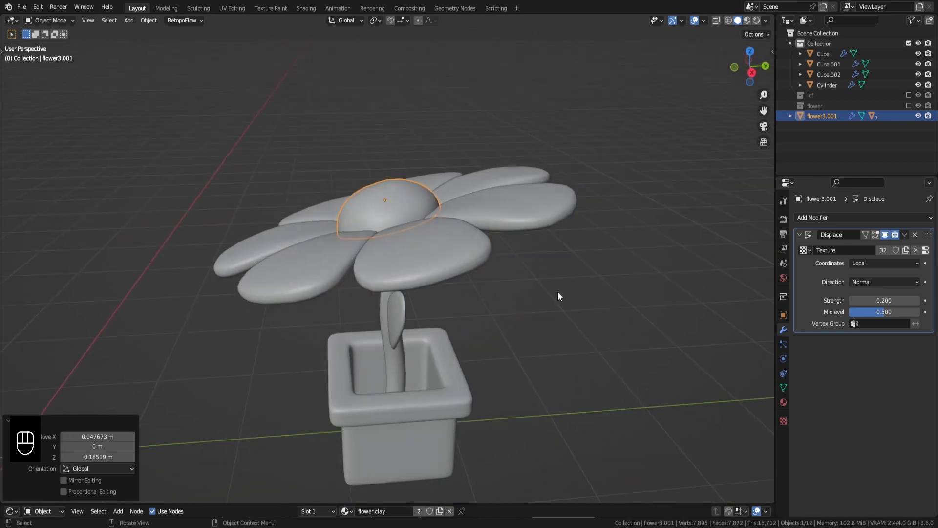
key("r")
key("y")
left_click(550, 481)
key("s")
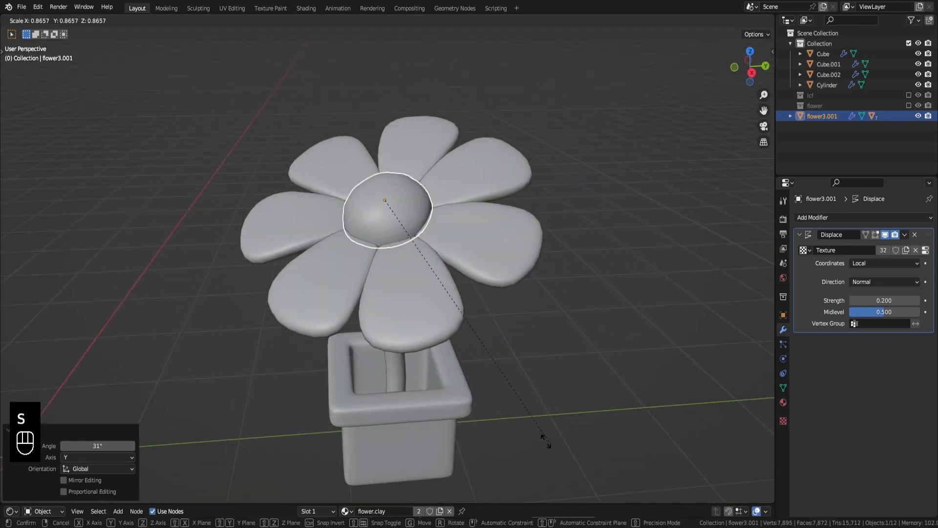
left_click(473, 398)
- Lower both leaves about 0.28 m along Z in front view and nudge them to sit against the stem
middle_click_drag(474, 398, 540, 380)
key("KP_1")
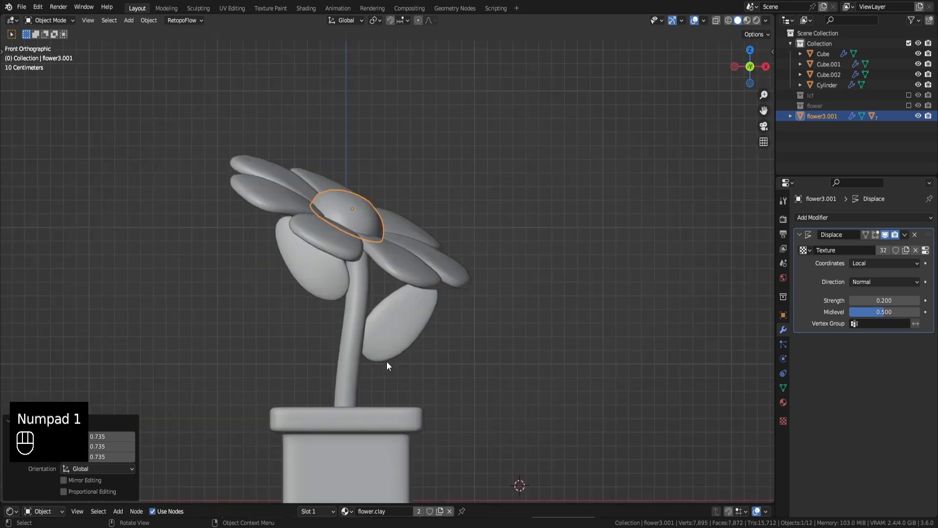
left_click(325, 286)
left_click(409, 337, "shift")
key("g")
key("z")
left_click(405, 394)
key("g")
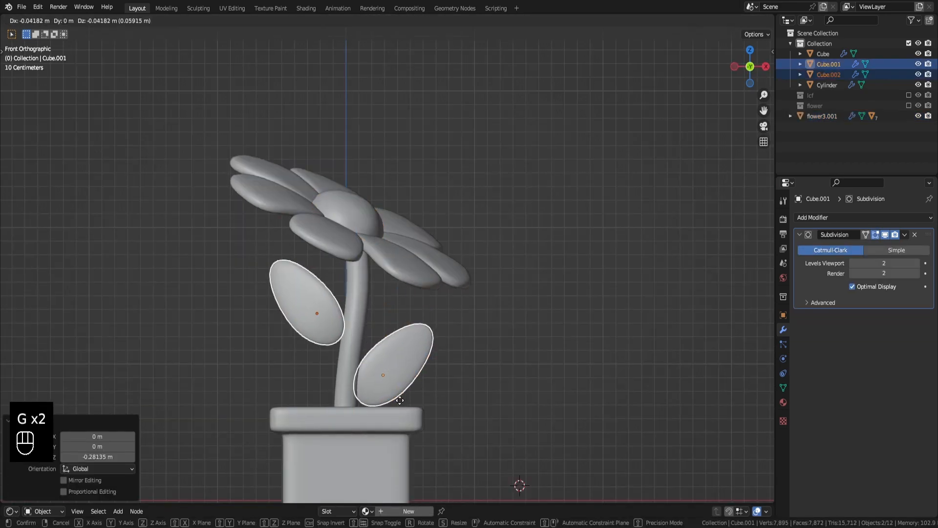
left_click(400, 400)
- Turn the flower head to face the front with a trackball rotation of about 51.6° and -39.5°, and raise it about 0.2 m
left_click(427, 245)
key("r")
key("r")
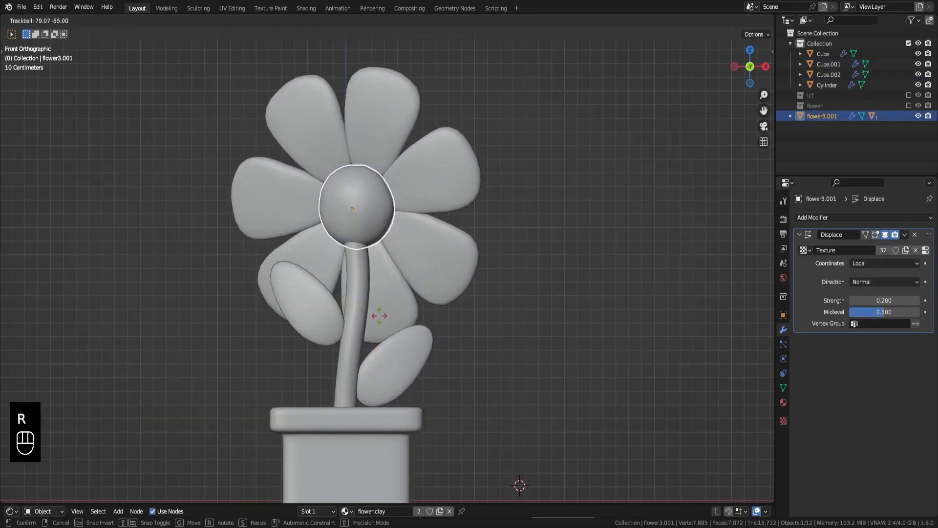
left_click(394, 290)
key("g")
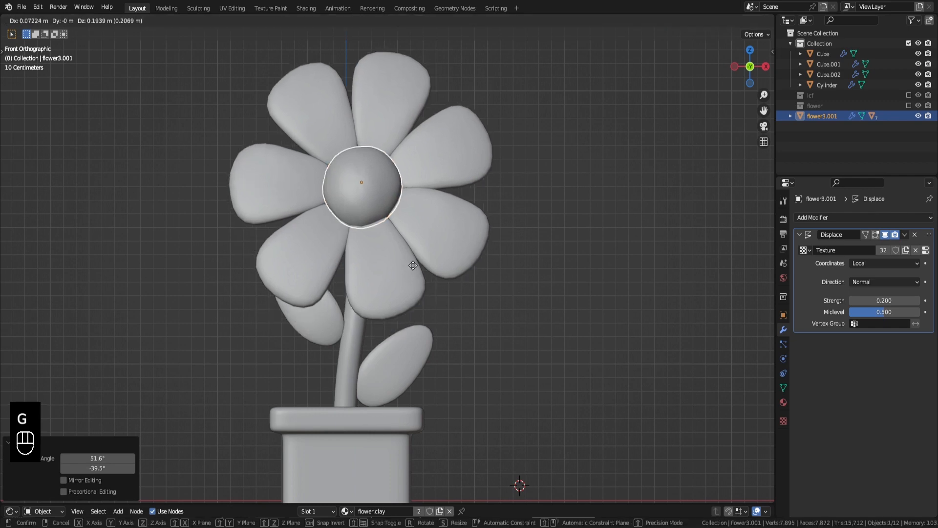
left_click(413, 265)
- Fine-tune the flower head's tilt, rotate it about -12.1° in front view and raise it above the leaves
key("r")
left_click(465, 259)
middle_click_drag(466, 260, 385, 350)
key("KP_1")
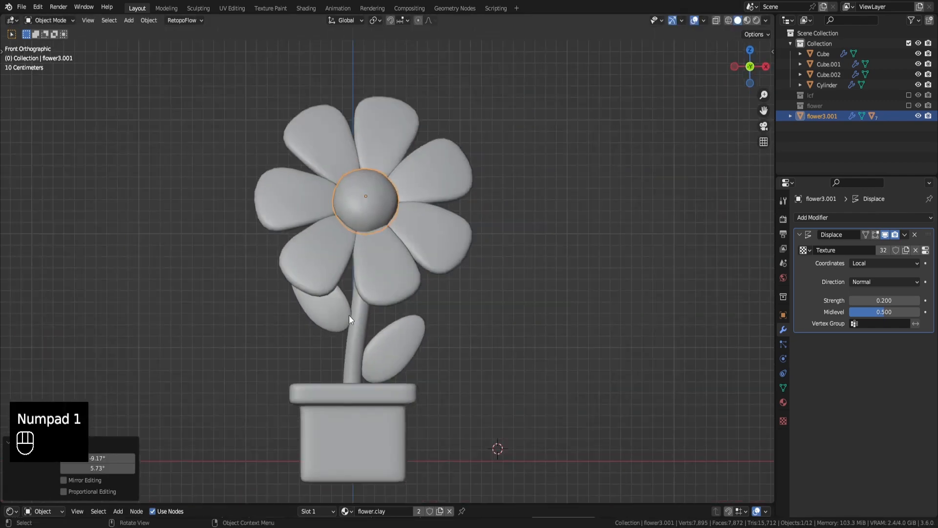
key("r")
left_click(484, 283)
key("g")
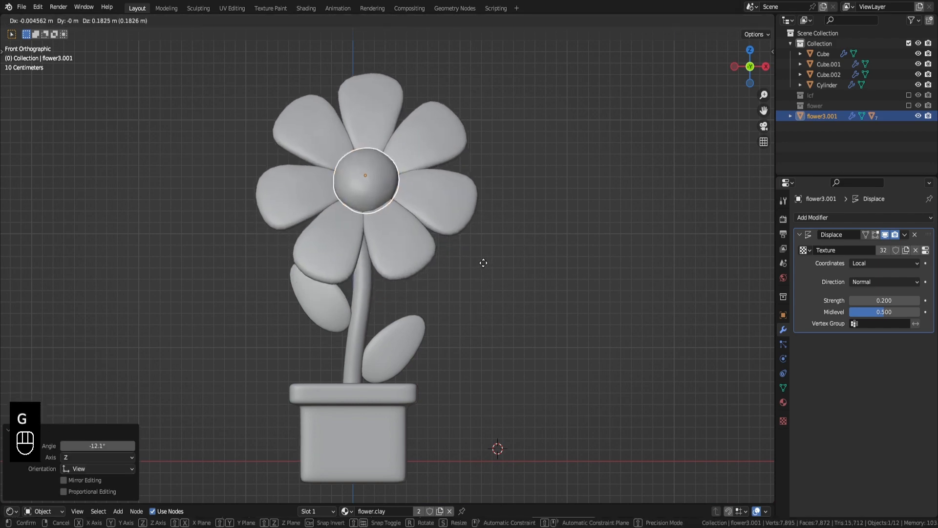
- Extend the stem's top vertices about 0.48 m up into the flower's centre in Edit Mode, and save the file
left_click(363, 281)
key("Tab")
key("alt+z")
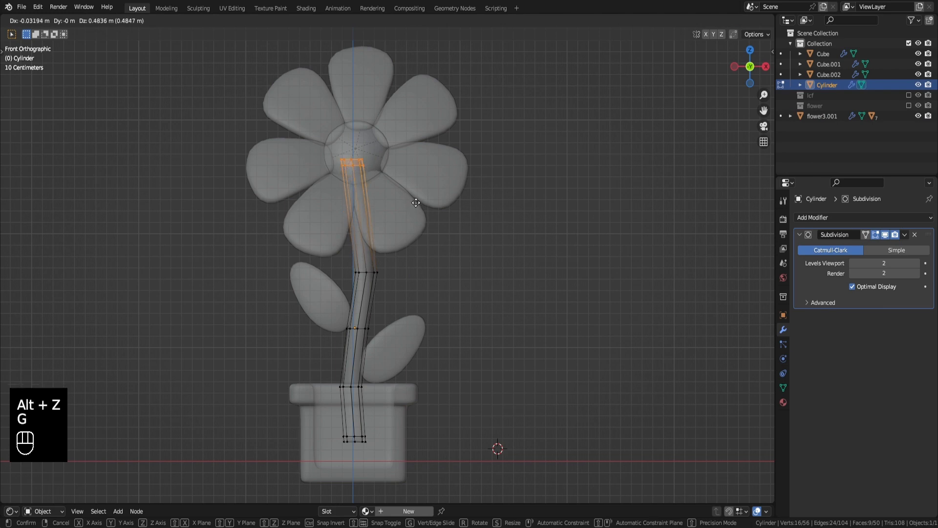
left_click(418, 203)
key("Tab")
left_click(445, 283)
key("alt+z")
key("z")
key("ctrl+s")
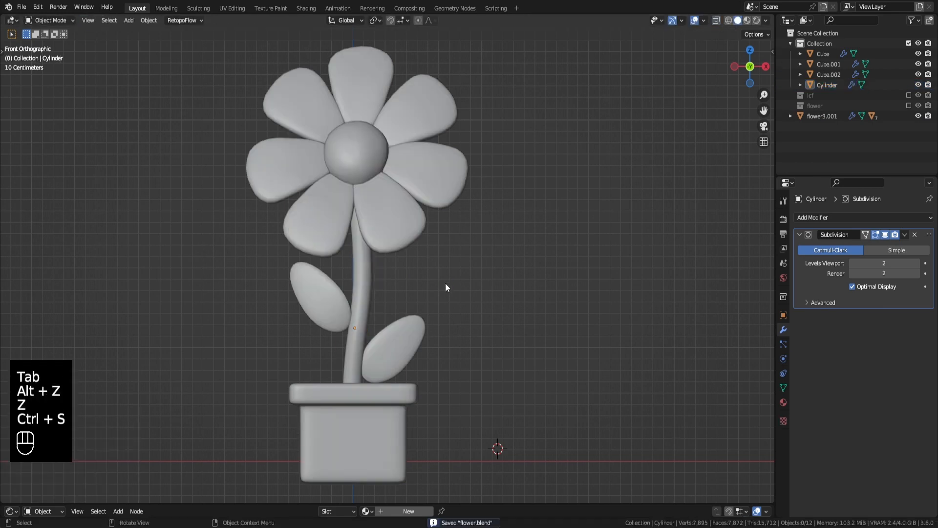
- Preview the scene in rendered shading and move the camera, lights and floor about 3.36 m along the global Y axis
scroll(445, 286, "down", 2)
middle_click_drag(445, 287, 395, 322)
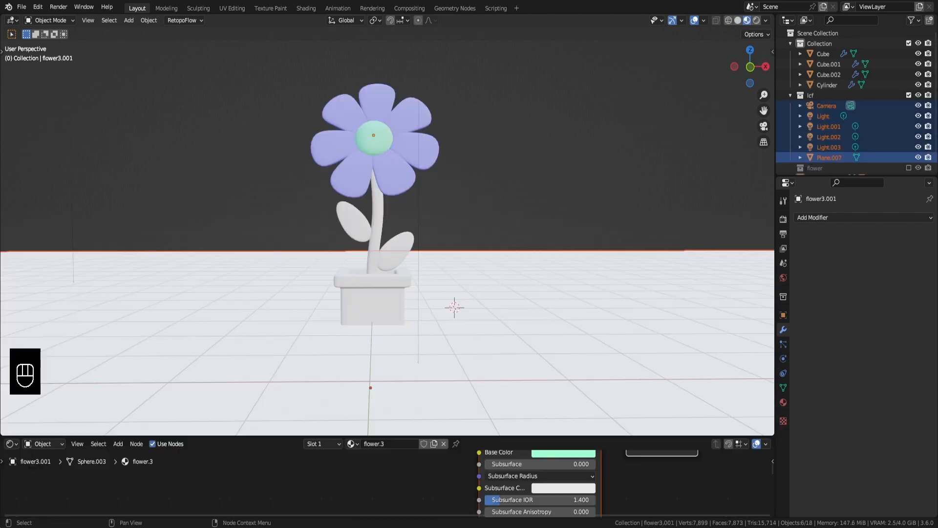
mouse_move(413, 196)
middle_mouse_down()
mouse_move(461, 205)
mouse_move(456, 211)
mouse_move(473, 201)
middle_mouse_up()
left_click(757, 20)
key("g")
key("x")
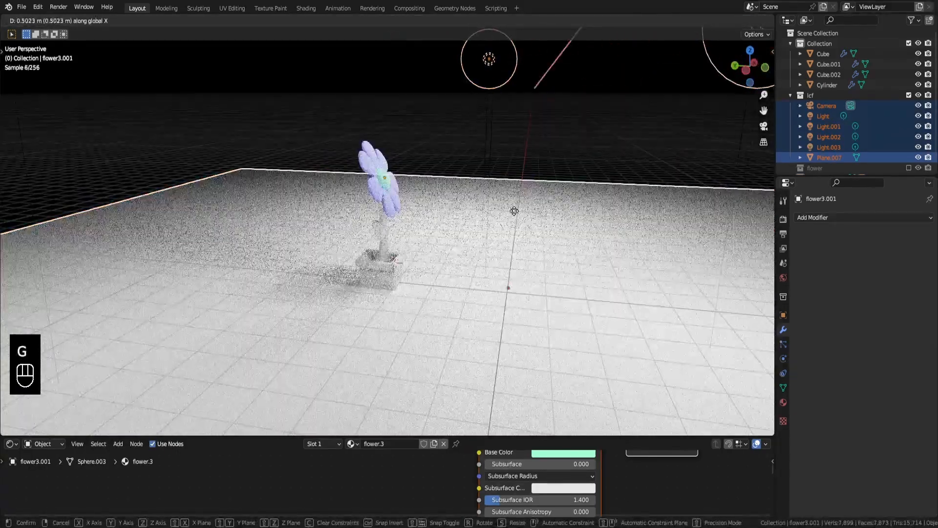
left_click(373, 210)
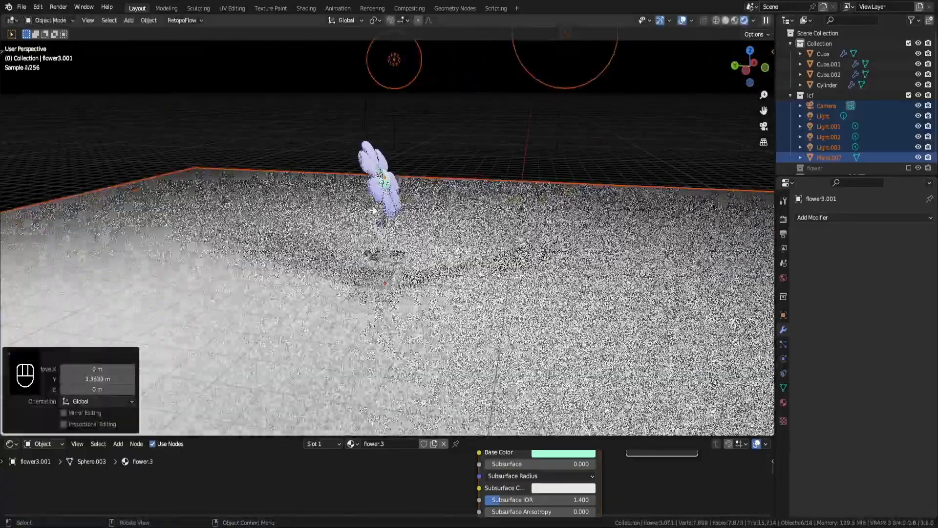
- Reposition the camera, lights and floor around the potted flower while looking through the camera
key("KP_0")
key("g")
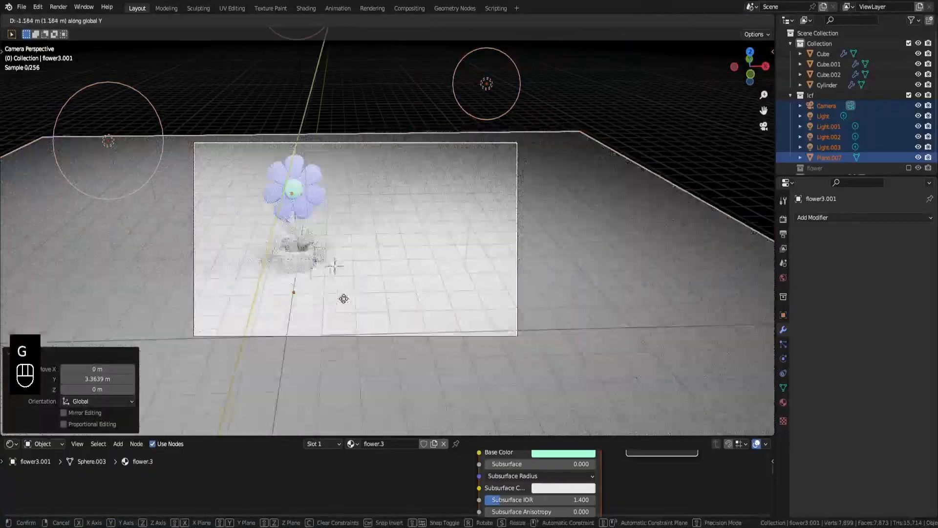
key("x")
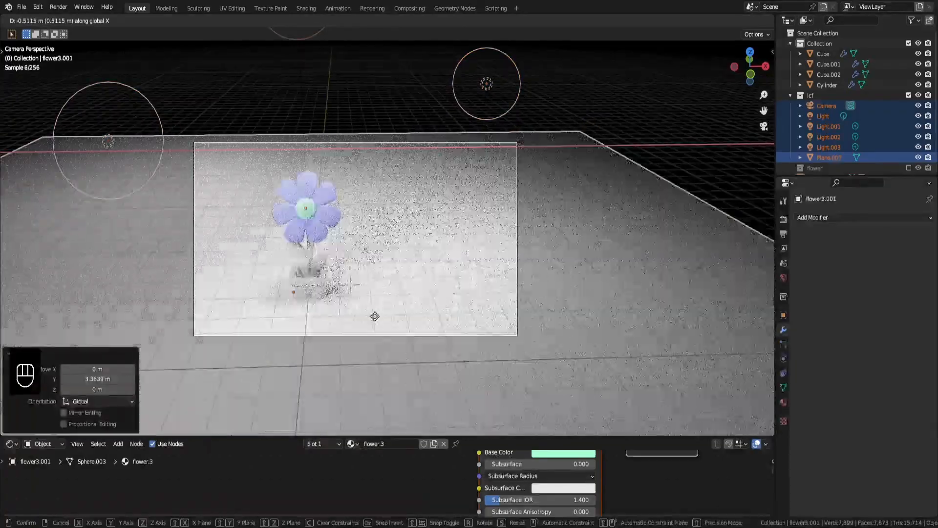
left_click(379, 325)
- Move the camera alone about -1.64 m in view X and -0.16 m in view Y to bring the flower nearer the frame's centre
left_click(371, 336)
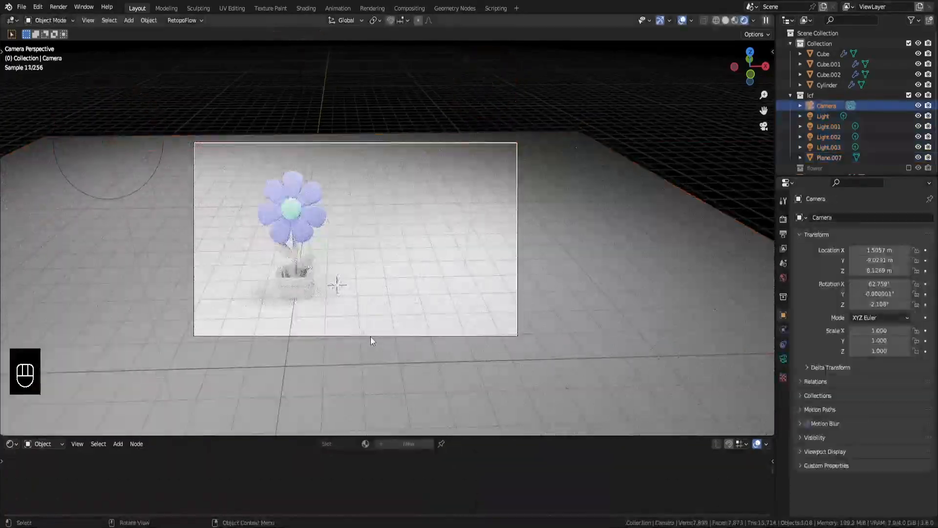
key("g")
left_click(251, 344)
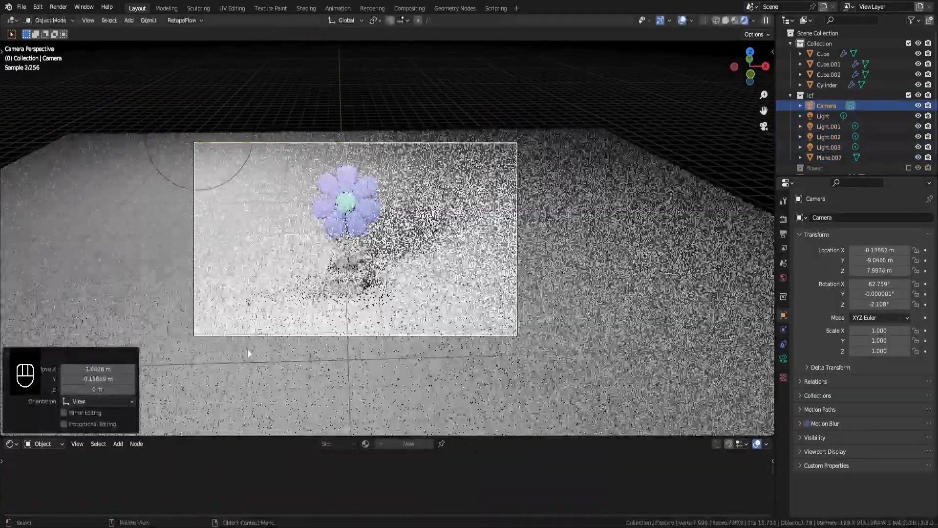
scroll(386, 290, "up", 2)
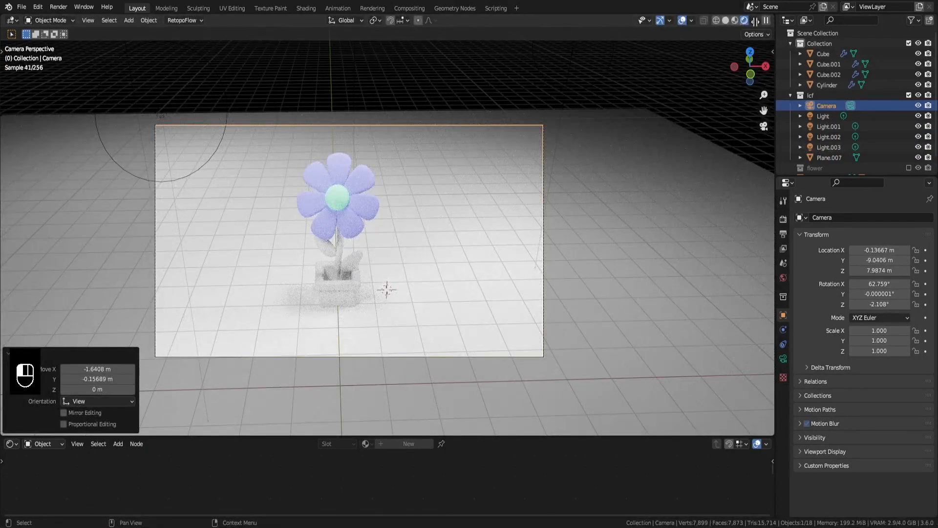
- Split the 3D viewport into two side by side, and frame the camera's rendered view without overlays in the new one
mouse_move(756, 21)
left_mouse_down()
mouse_move(438, 47)
mouse_move(475, 54)
left_mouse_up()
left_click(757, 20)
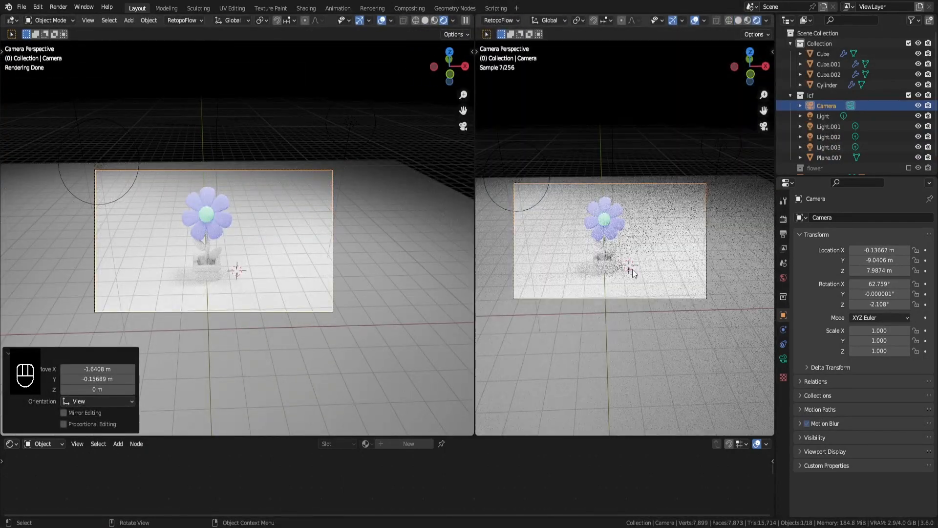
scroll(614, 269, "up", 3)
scroll(614, 268, "down", 1)
middle_click_drag(614, 269, 652, 260, "shift")
- Move the camera about 0.3 m up and to the left so the flower sits lower in the frame
left_click(237, 320)
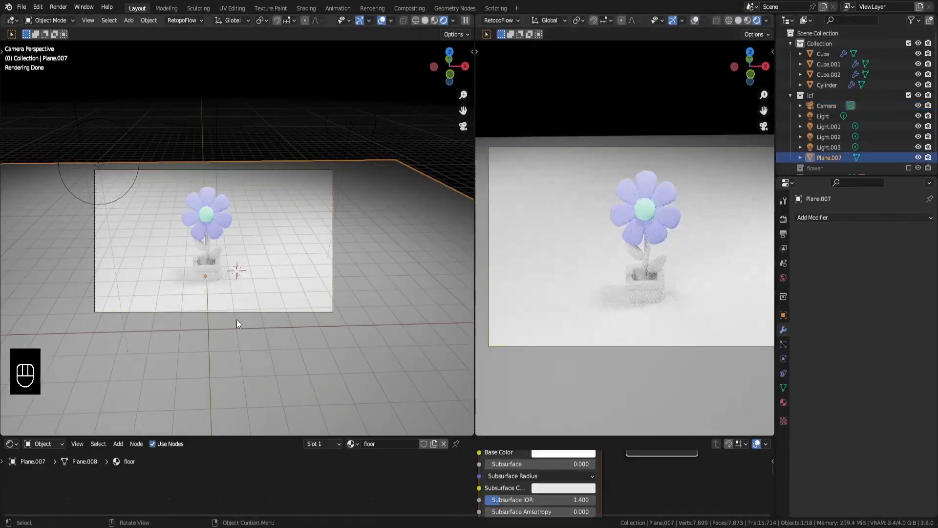
left_click(252, 313)
key("g")
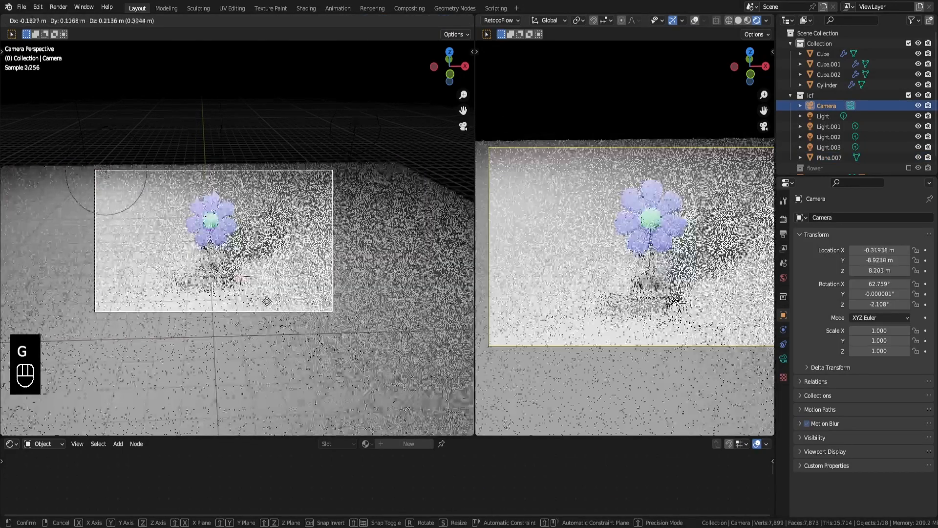
left_click(212, 272)
- Frame the flower and its pot in the editing viewport and switch that viewport to material preview shading
left_click(205, 240)
key("KP_Decimal")
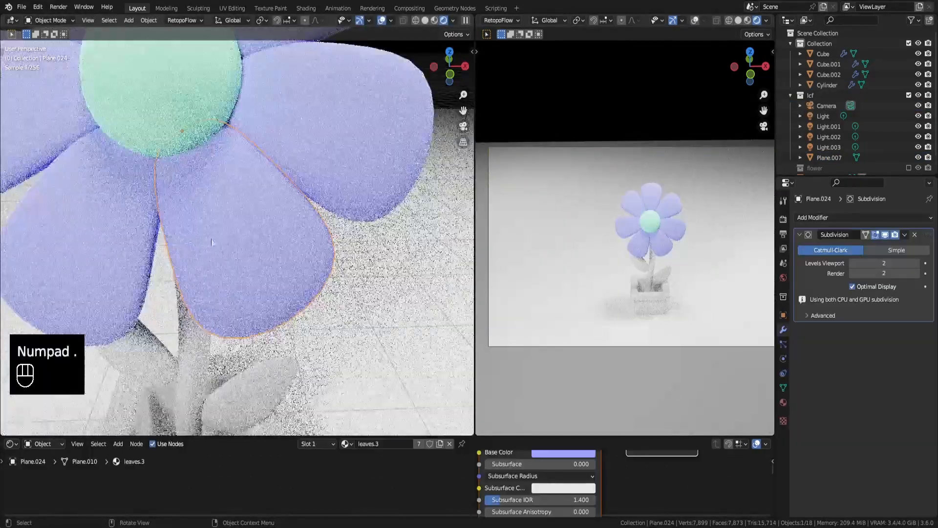
left_click(434, 21)
scroll(250, 366, "down", 3)
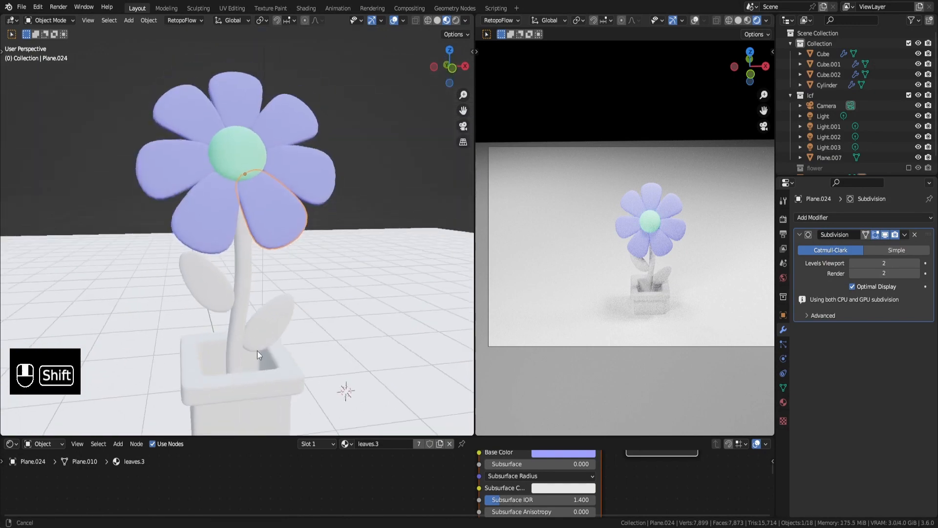
middle_click_drag(257, 351, 287, 313, "shift")
- Rename the flower stem's material as "stem" and give it a bright green base color
left_click(254, 248)
left_click(783, 402)
left_click(832, 262)
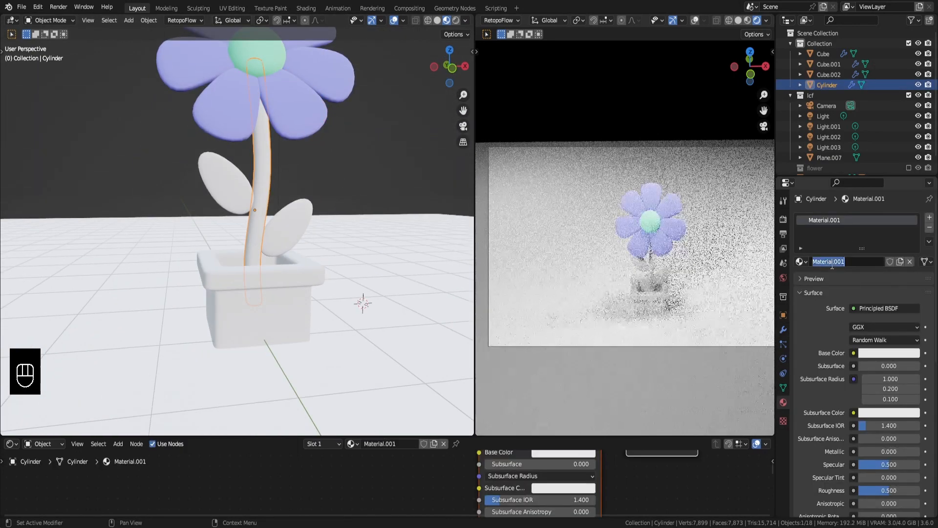
double_click(832, 261)
type("stem")
left_click(886, 353)
left_click(860, 229)
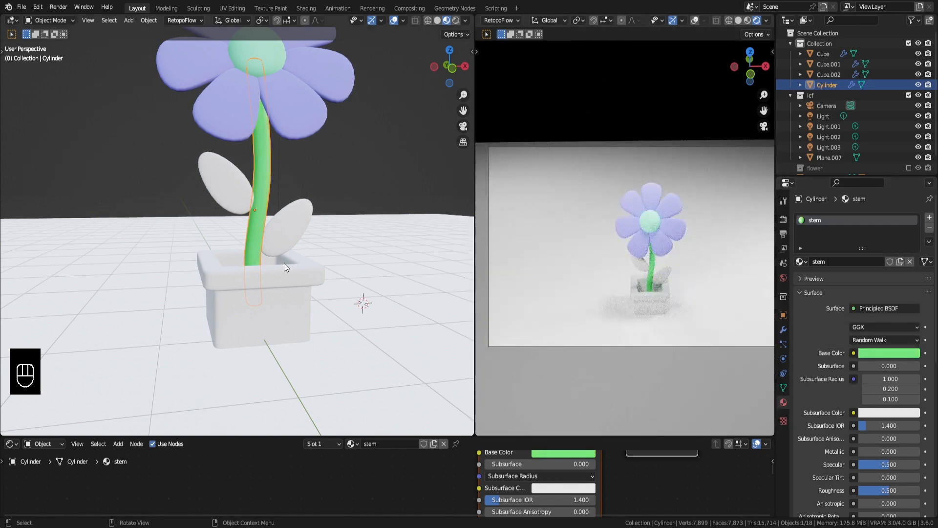
- Name the right leaf's material "plant.leaves" and set its base color to a darker green with hue 0.314 and saturation 0.815
left_click(289, 229)
left_click(856, 262)
double_click(852, 262)
type("plant")
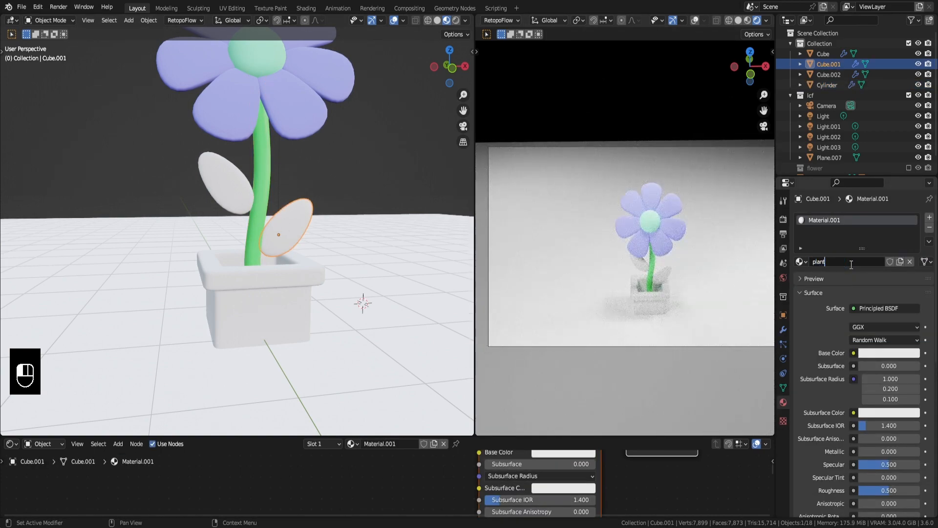
type(".leaves")
key("Return")
left_click(896, 352)
left_click(850, 235)
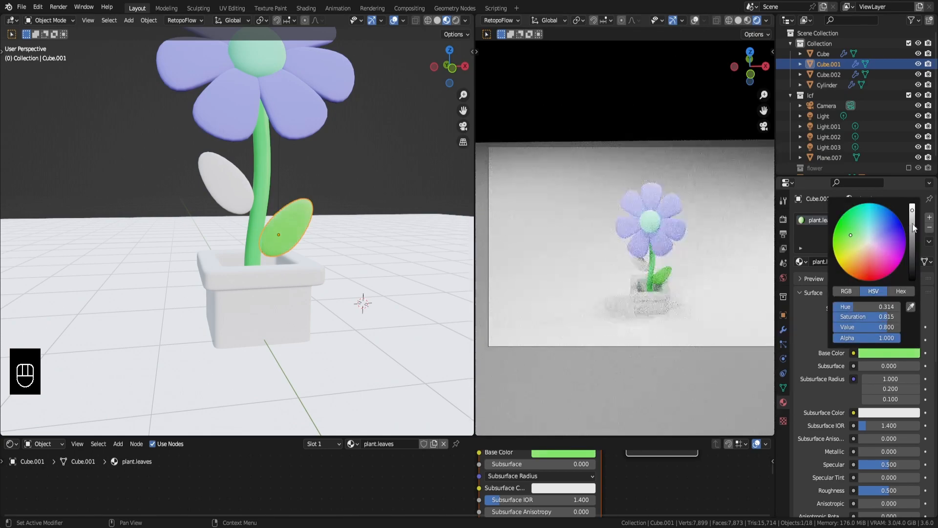
- Trackball-rotate the right leaf about -18.3° and -1.72°, and raise it about 0.077 m along global Z
left_click(368, 277)
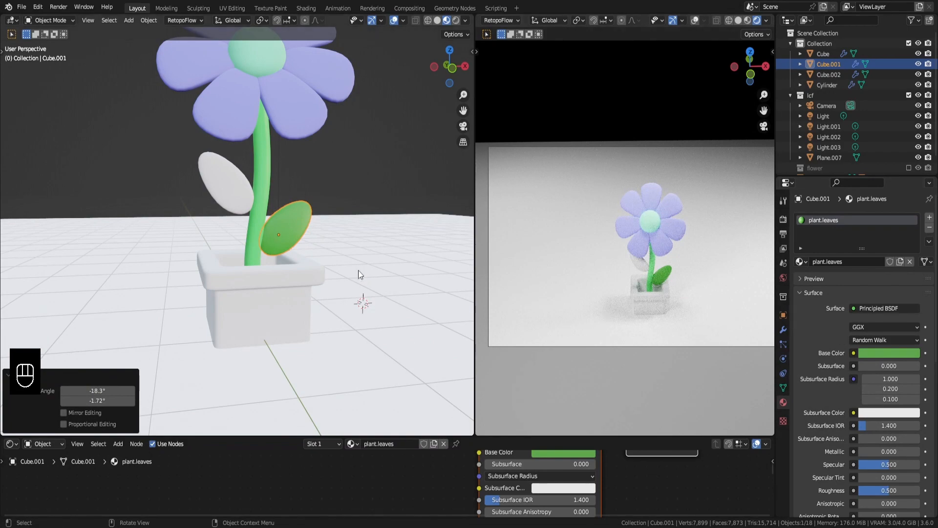
key("g")
key("z")
left_click(360, 262)
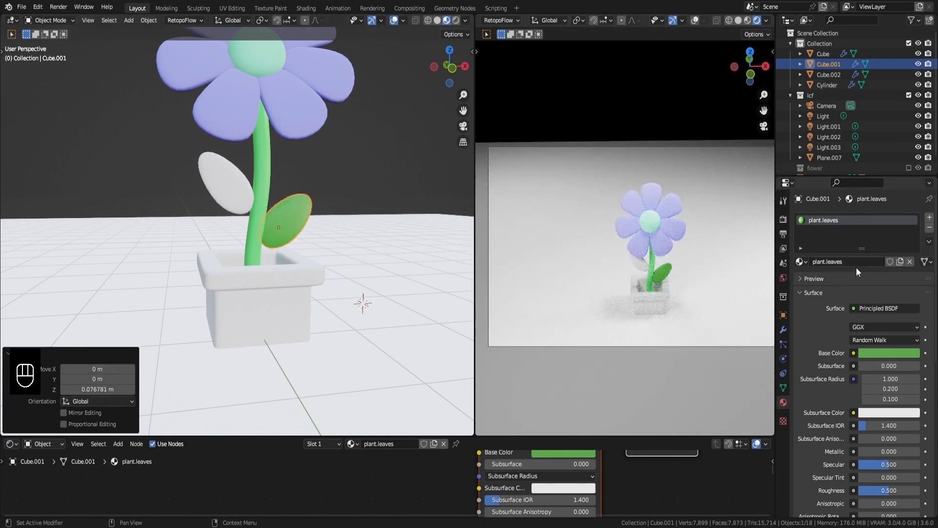
- Link the right leaf's plant.leaves material to the left leaf
left_click(233, 192, "shift")
left_click(282, 226, "shift")
key("ctrl+l")
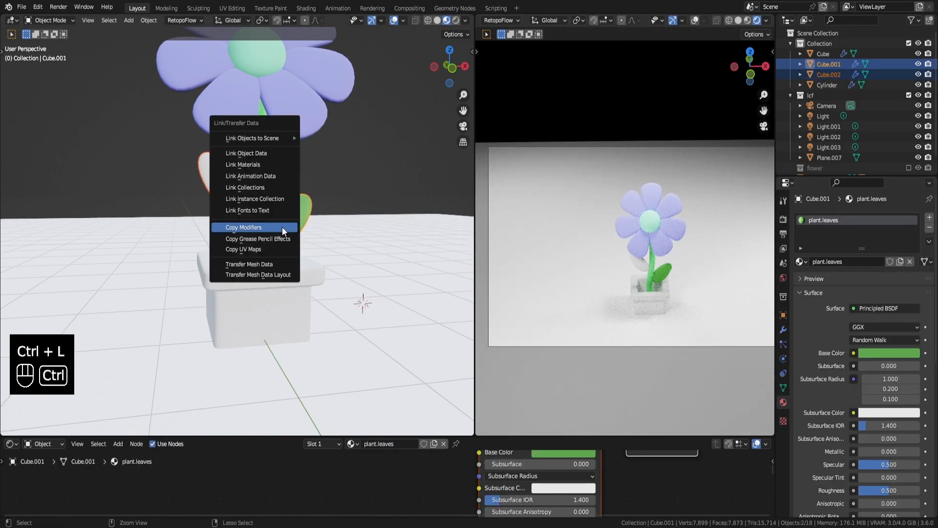
left_click(271, 165)
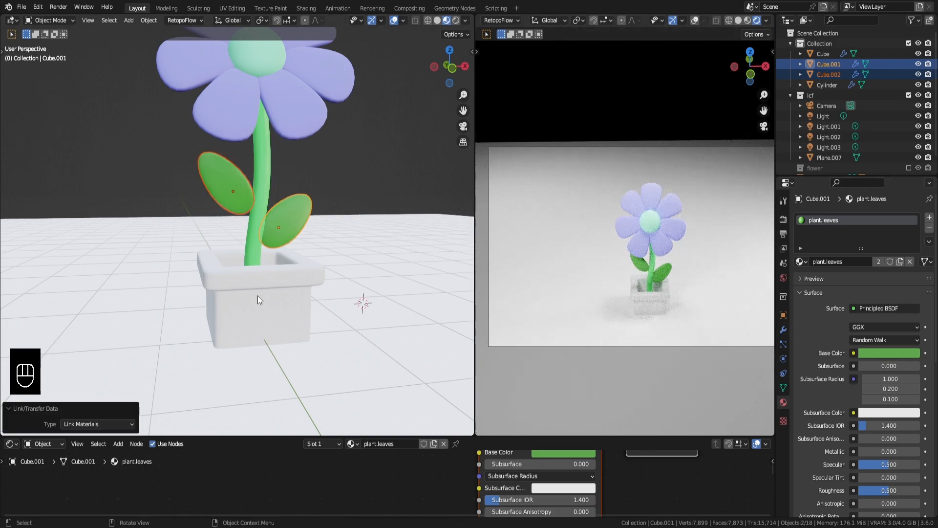
- Name the pot's material "plant.pot" and give it a terracotta base color with hue 0.028, saturation 0.829 and value 0.8
left_click(253, 301)
double_click(860, 263)
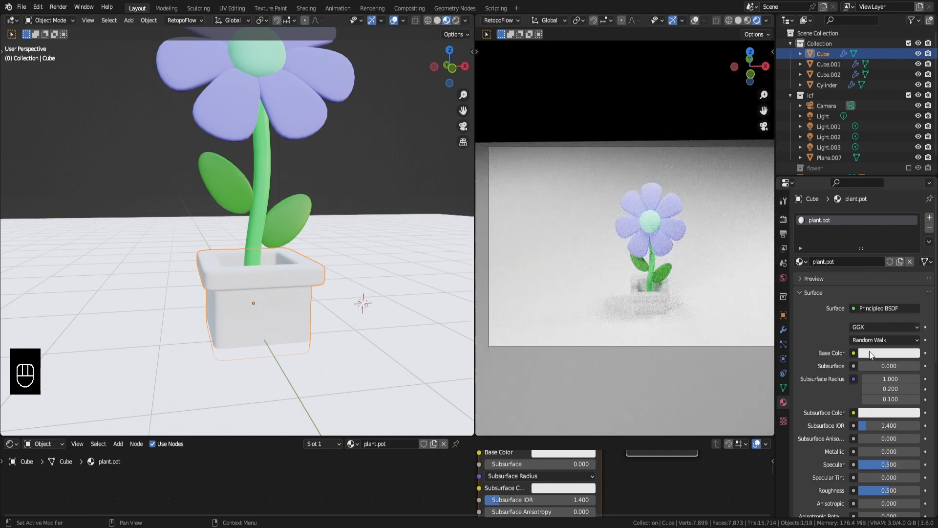
left_click(869, 354)
left_click(861, 258)
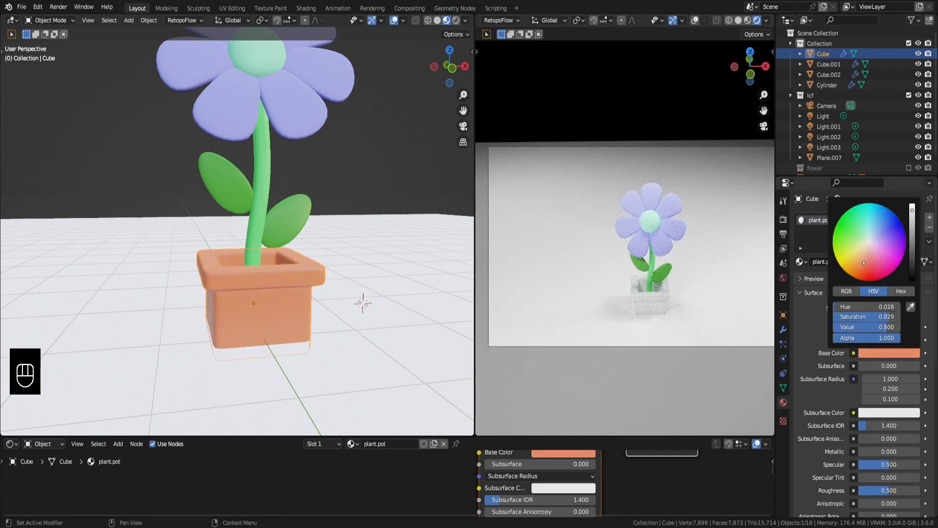
- Lower the floor plane about 0.17 m and a further 0.22 m along global Z
scroll(325, 238, "down", 1)
scroll(326, 237, "down", 1)
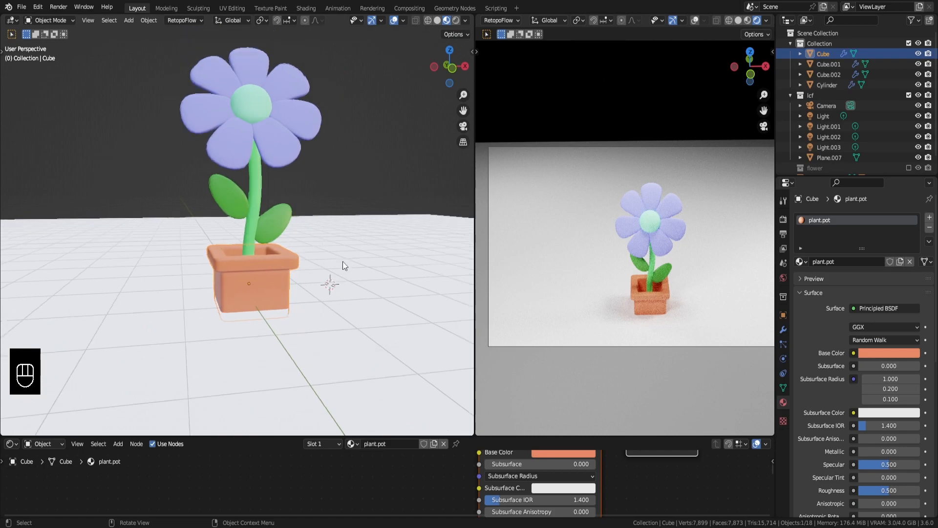
key("g")
key("z")
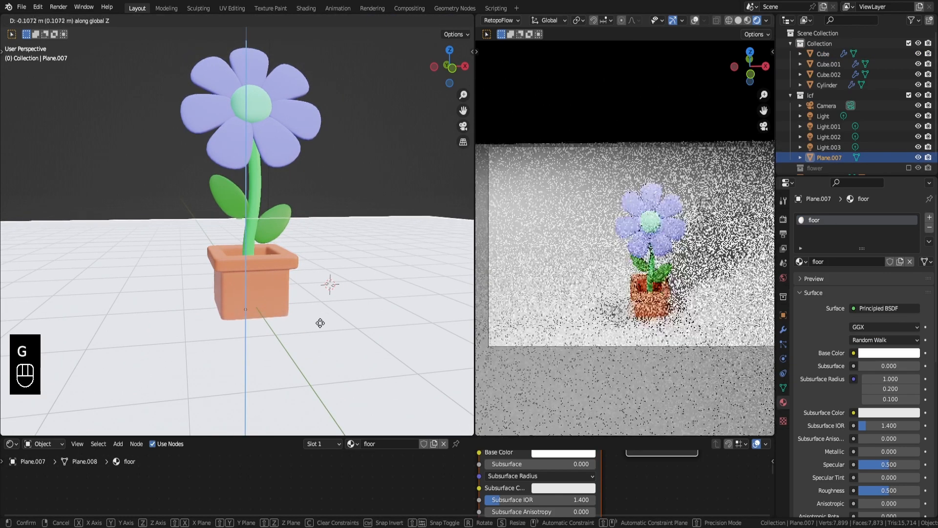
left_click(315, 334)
scroll(317, 331, "down", 1)
key("g")
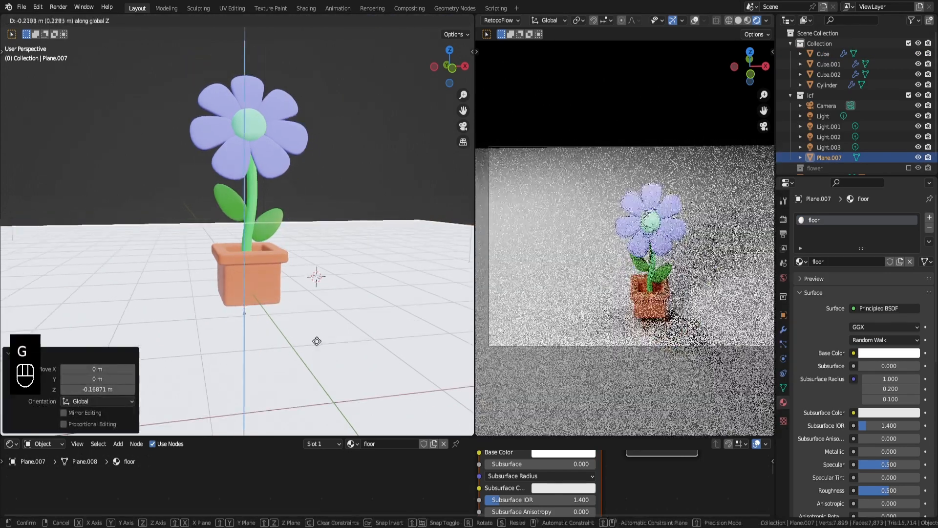
left_click(316, 341)
- Add a 32-vertex mesh circle, move it about -1.35 m in X and -0.05 m in Y under the pot, and enlarge it
key("shift+a")
mouse_move(235, 317)
left_click(282, 96)
key("KP_7")
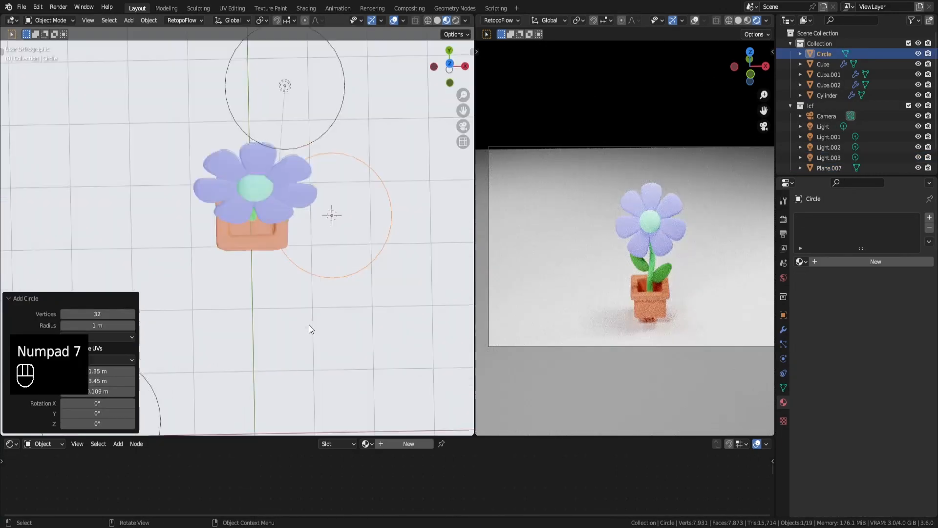
key("g")
left_click(226, 331)
key("s")
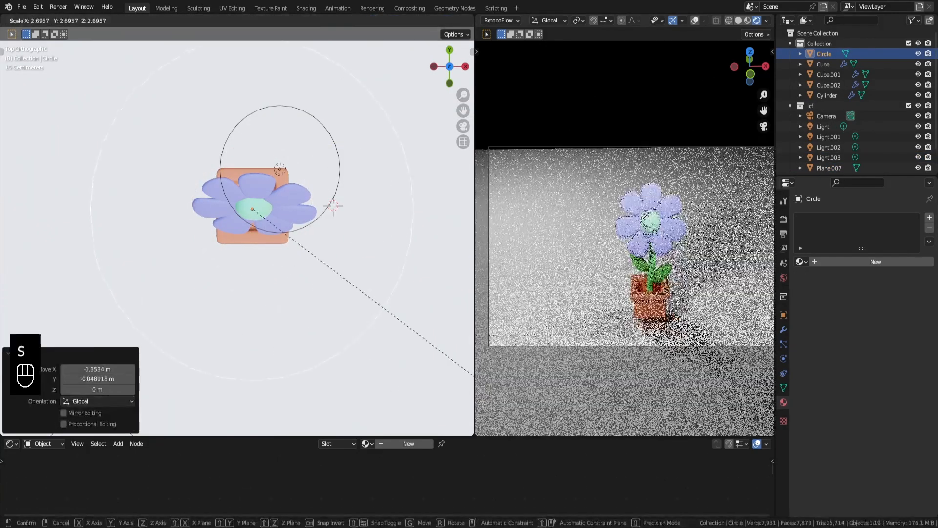
left_click(214, 394)
- Fill the circle with a face and extrude it downward along Z into a round platform beneath the pot
key("KP_1")
middle_click_drag(253, 395, 262, 380)
key("Tab")
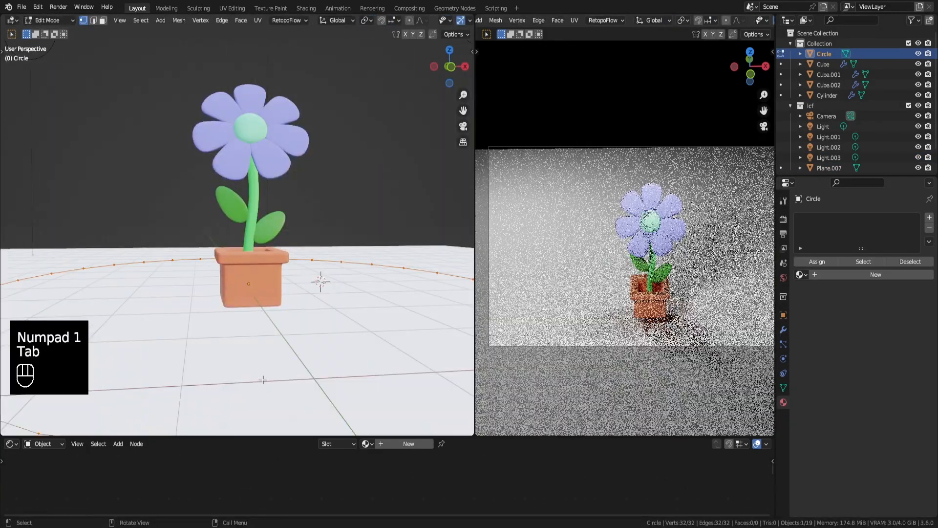
key("f")
key("e")
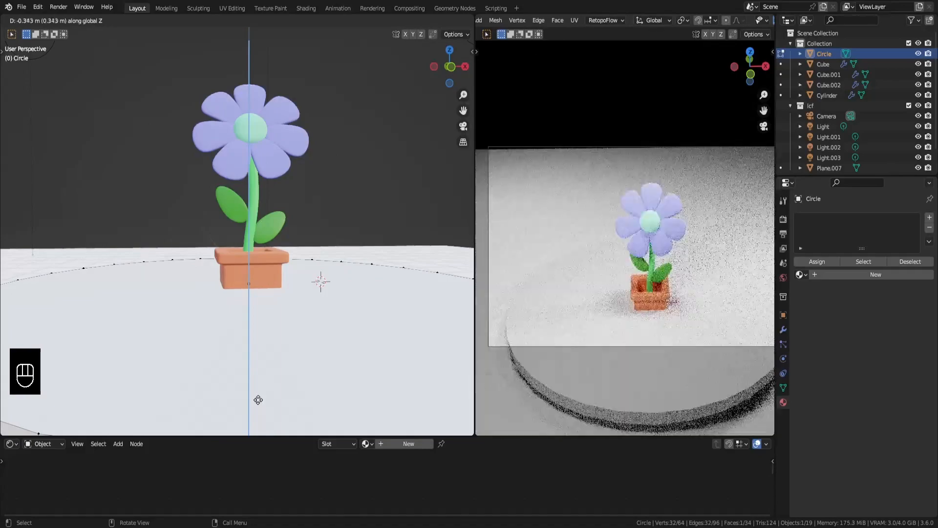
left_click(255, 375)
key("Tab")
- Shade the round platform smooth and add a Subdivision modifier with 2 viewport levels
right_click(250, 324)
left_click(250, 327)
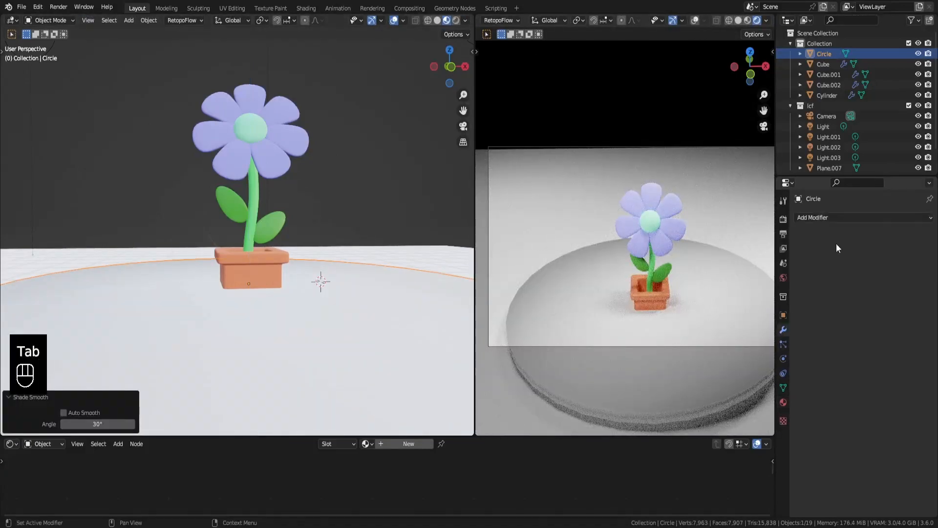
left_click(834, 218)
left_click(748, 405)
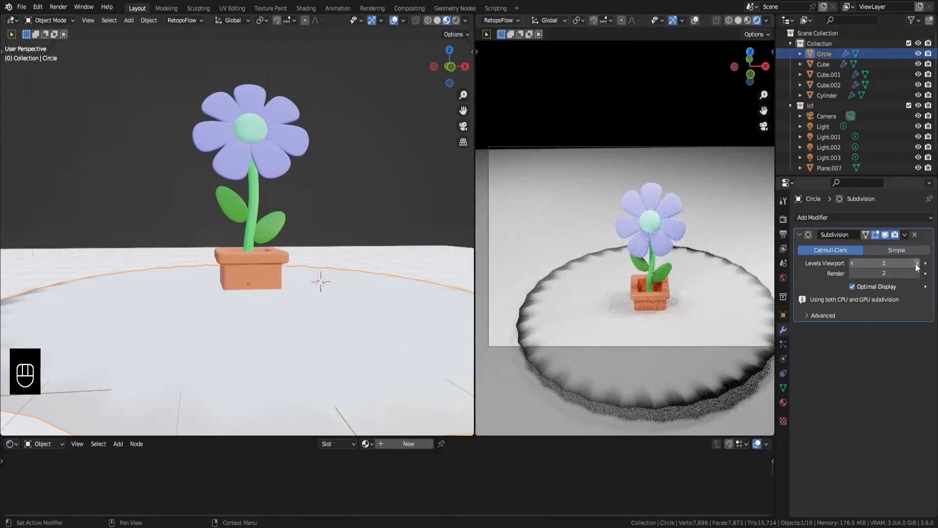
left_click(917, 264)
key("Tab")
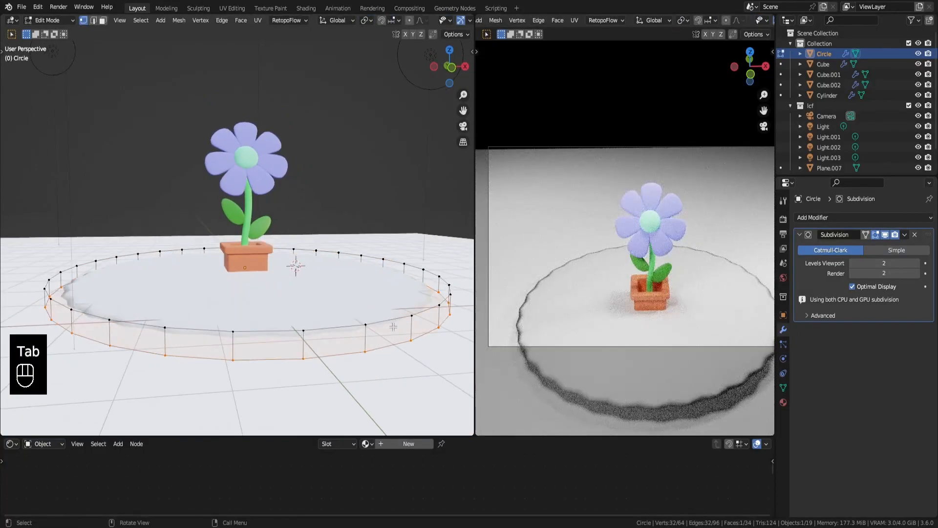
left_click(347, 315)
key("a")
key("ctrl+n")
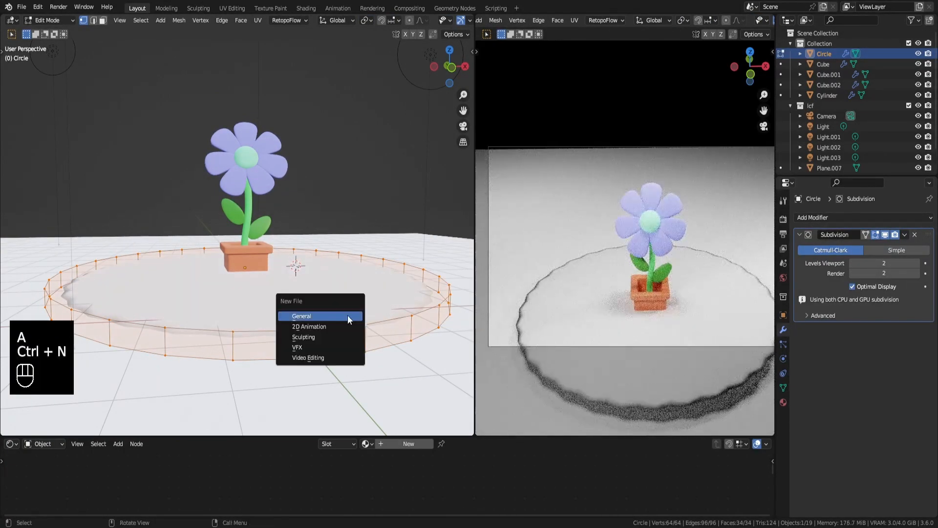
key("Tab")
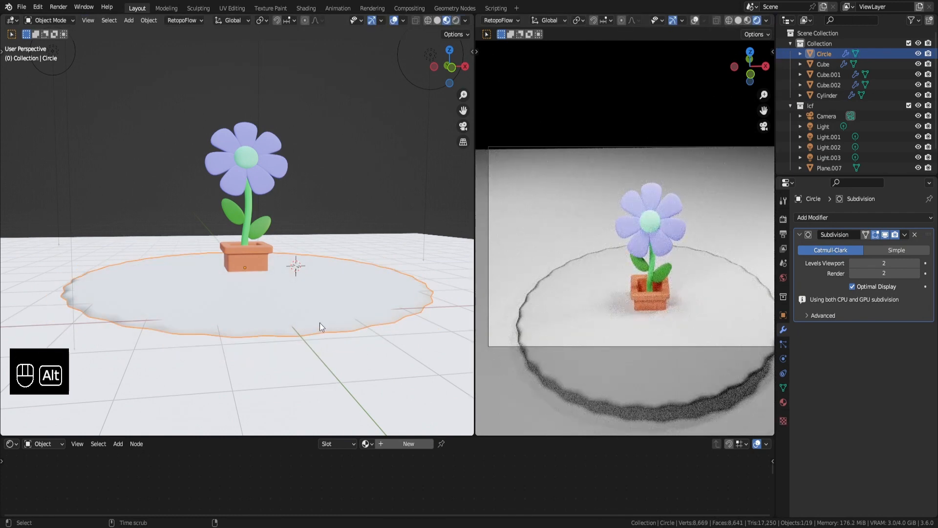
key("alt+n")
key("ctrl+n")
key("n")
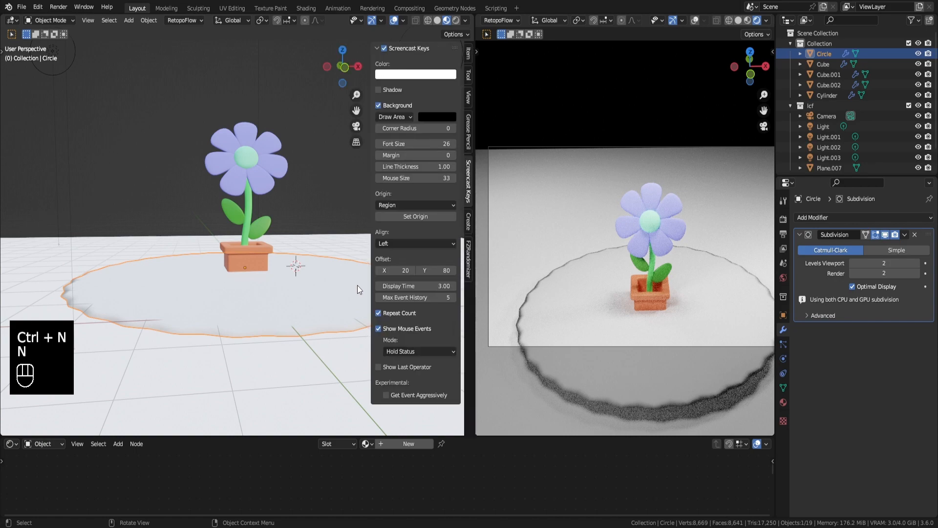
key("n")
- Enable Auto Smooth at 30° in the round platform's normals settings
left_click(784, 388)
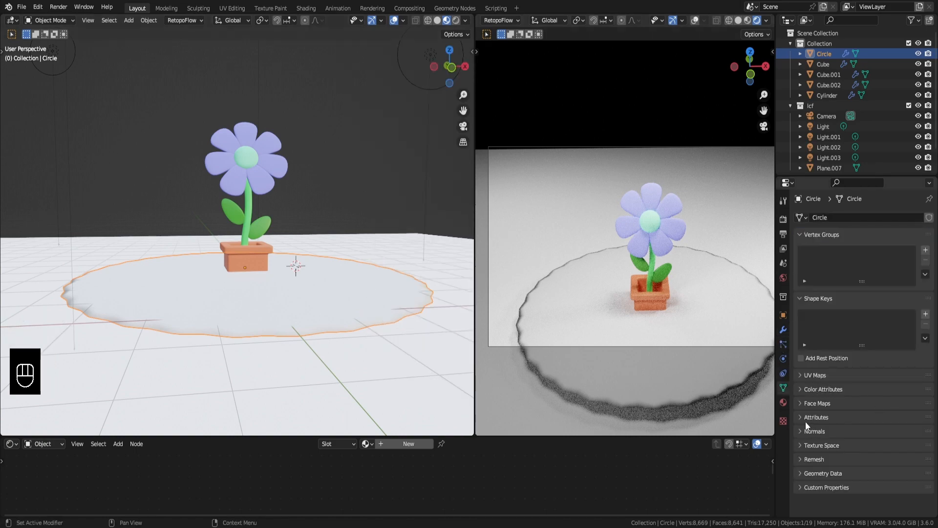
left_click(853, 446)
- Inset the platform's top face about 0.03 m and its bottom face about 0.05 m to tighten the rounded edges
key("Tab")
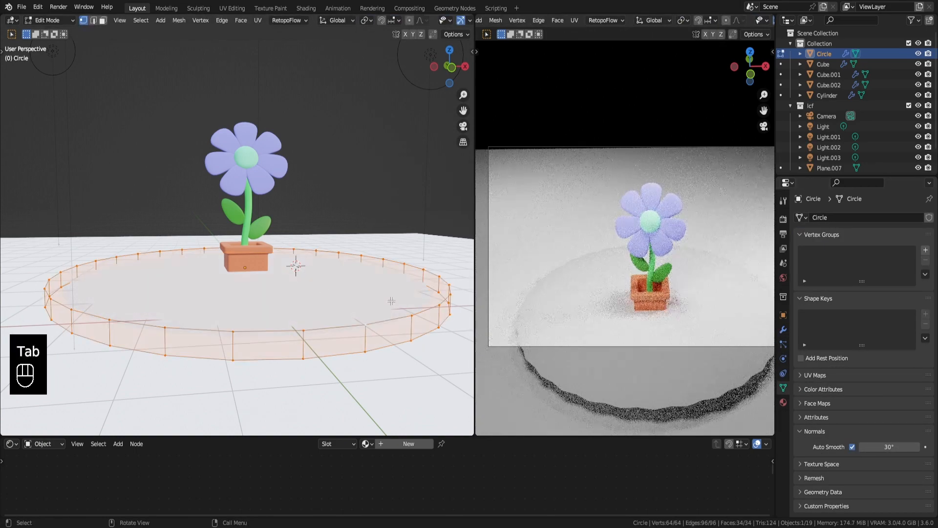
left_click(395, 317, "alt")
key("i")
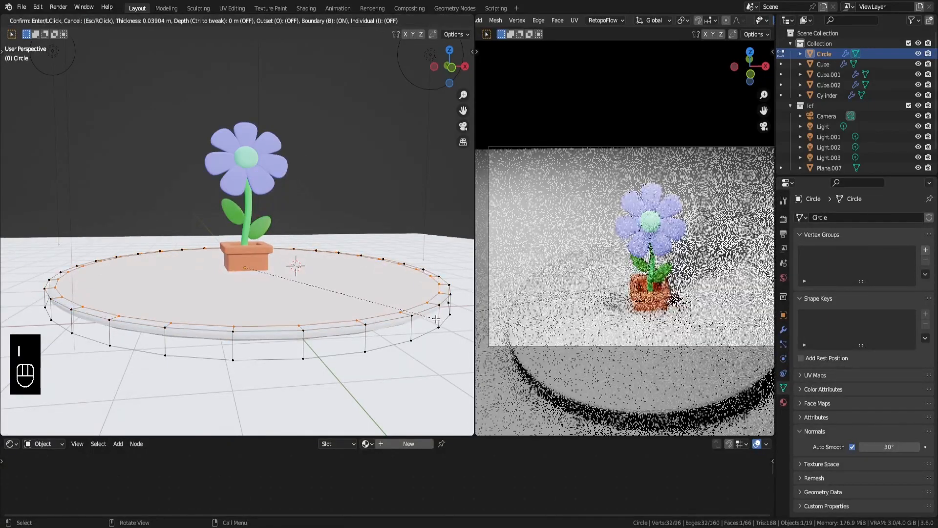
left_click(444, 321)
middle_click_drag(363, 353, 366, 340)
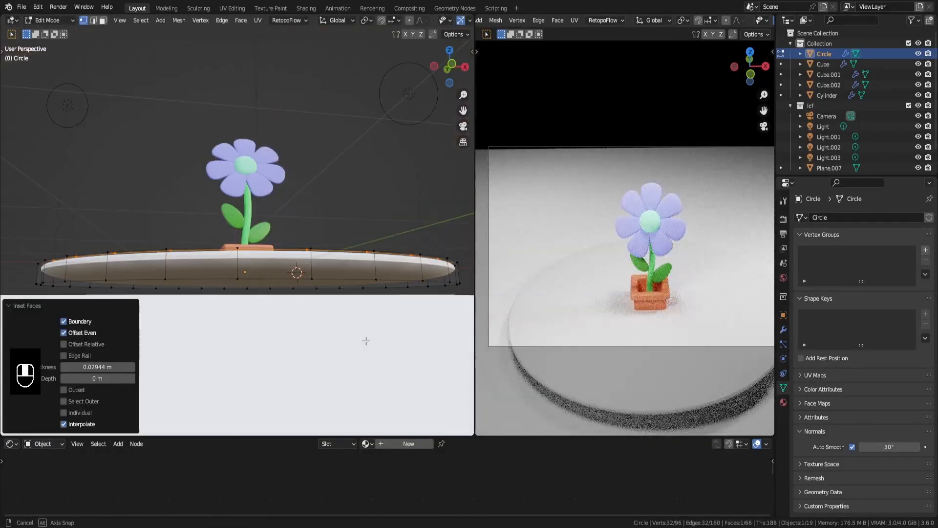
left_click(362, 284, "alt")
key("i")
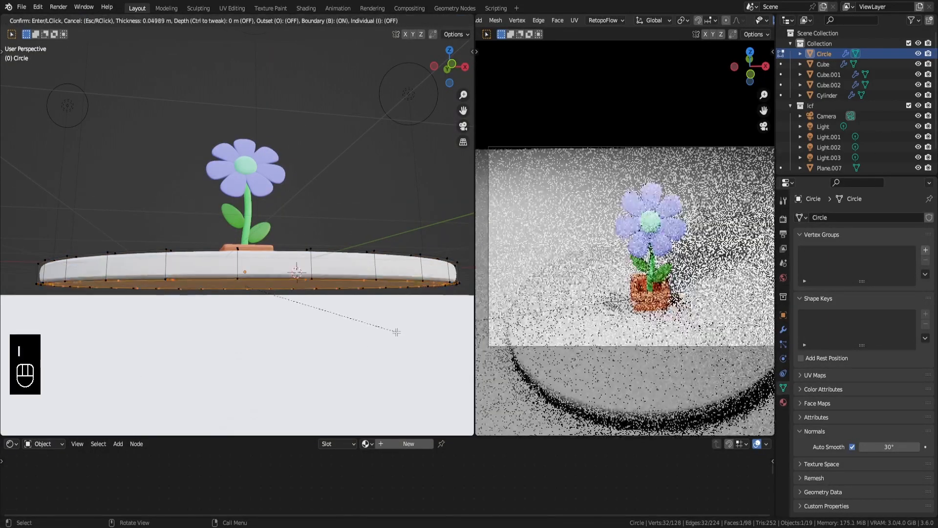
left_click(397, 332)
- Return to Object Mode and apply Shade Smooth to the inset platform
key("Tab")
right_click(372, 273)
left_click(372, 274)
- Lower the platform and floor together about 0.3 m along global Z and shift them about 0.99 m along global Y
middle_click_drag(361, 274, 323, 289)
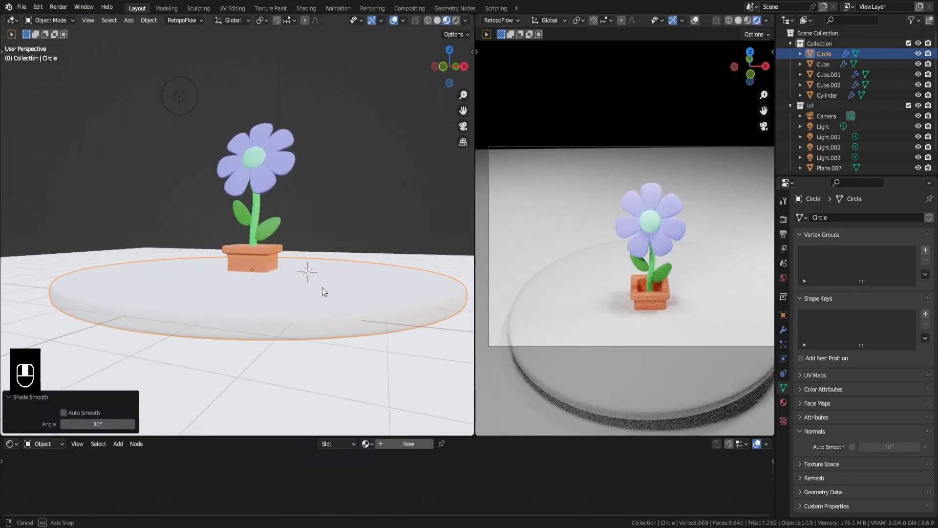
left_click(329, 358, "shift")
key("g")
key("z")
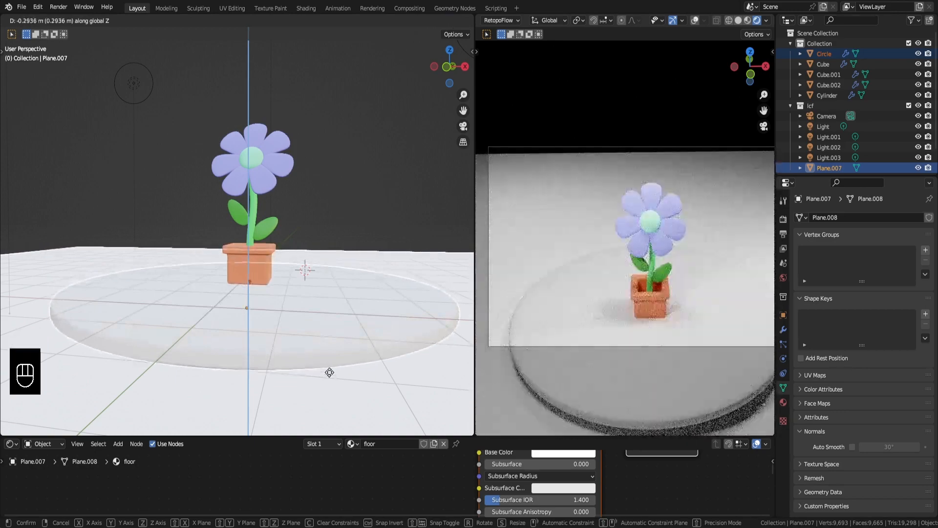
left_click(327, 369)
middle_click_drag(290, 341, 215, 296)
key("g")
key("y")
left_click(355, 334)
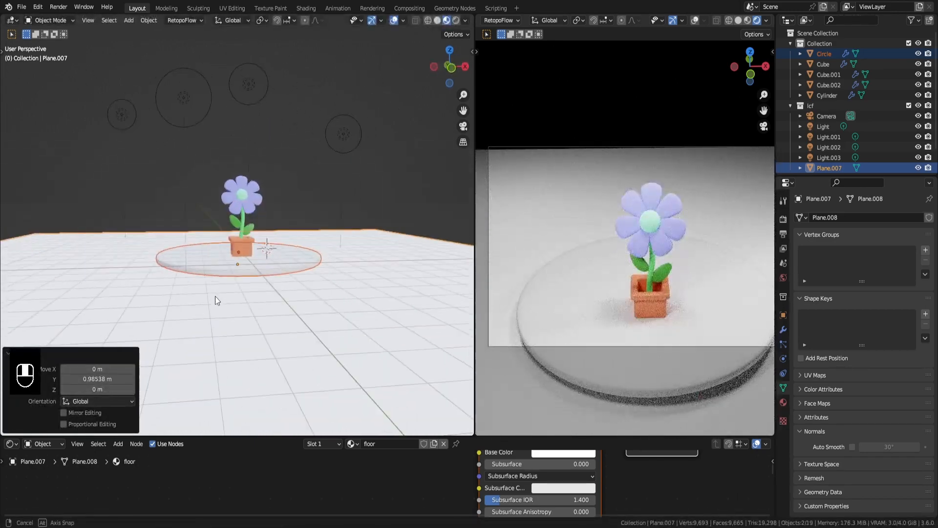
- Raise the floor plane about 0.3 m along global Z
left_click(259, 269)
left_click(299, 322)
key("h")
key("ctrl+z")
key("g")
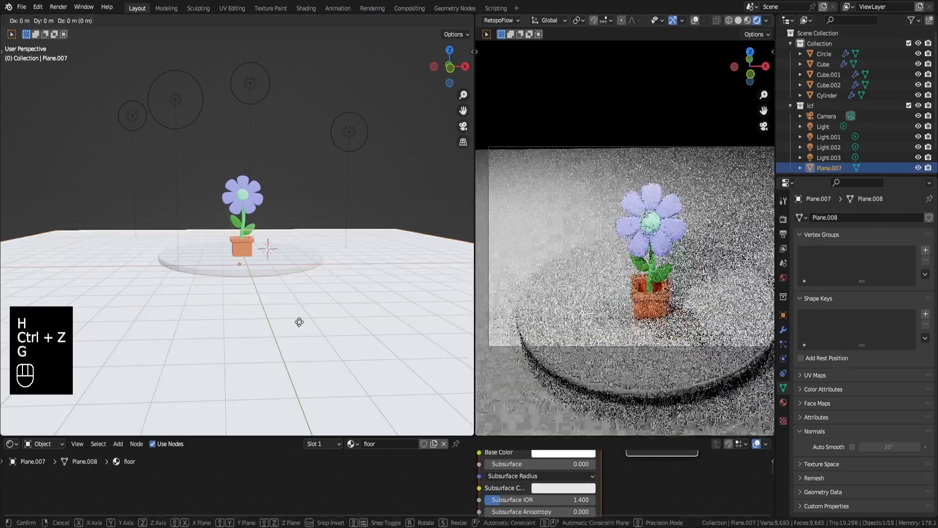
key("z")
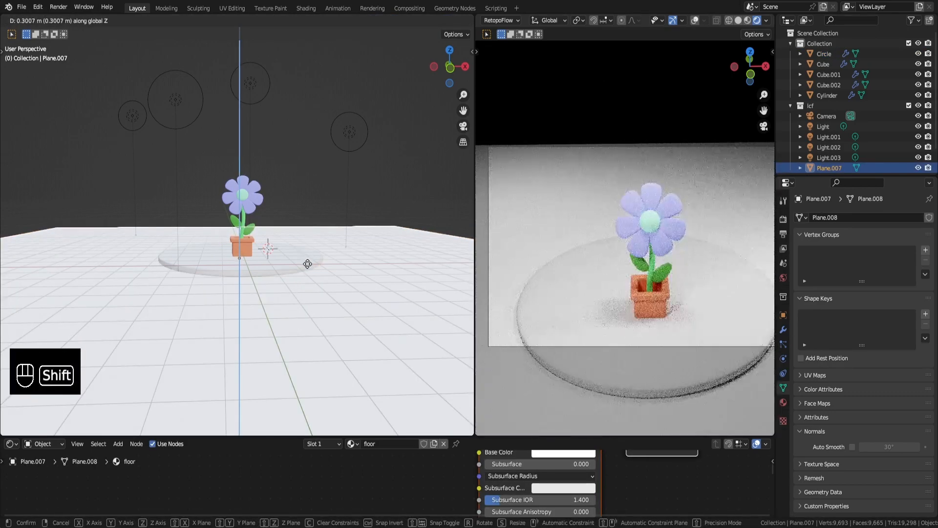
left_click(306, 259)
- Give the round platform a new material named floor with a light beige base colour
left_click(307, 260)
left_click(783, 401)
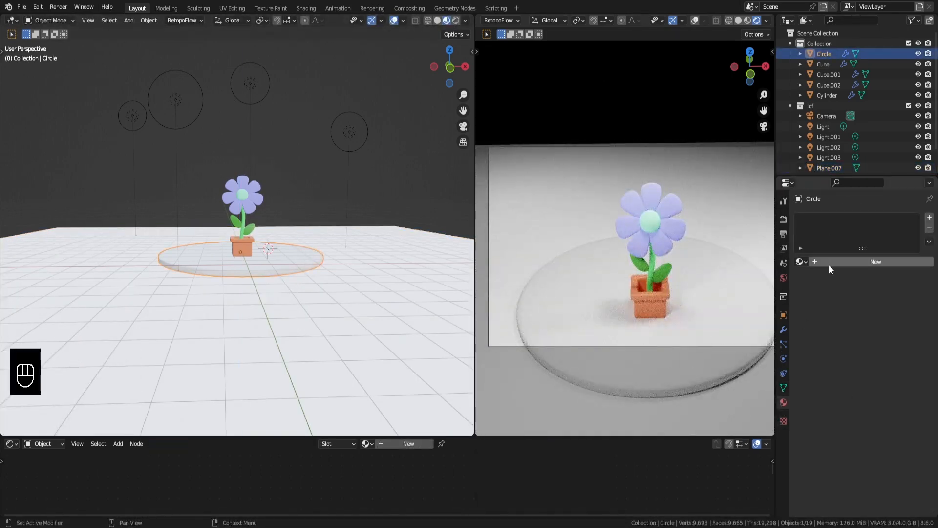
double_click(830, 262)
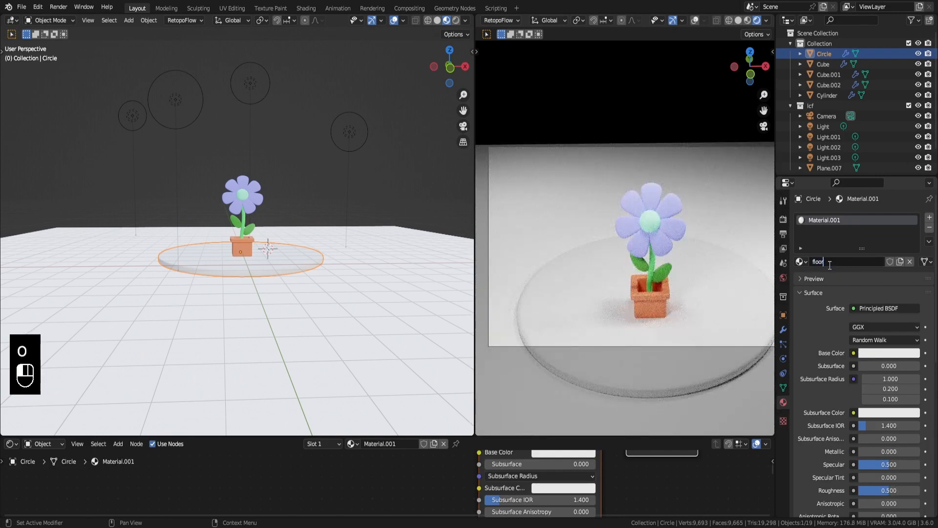
key("Return")
left_click(877, 352)
left_click_drag(867, 260, 870, 246)
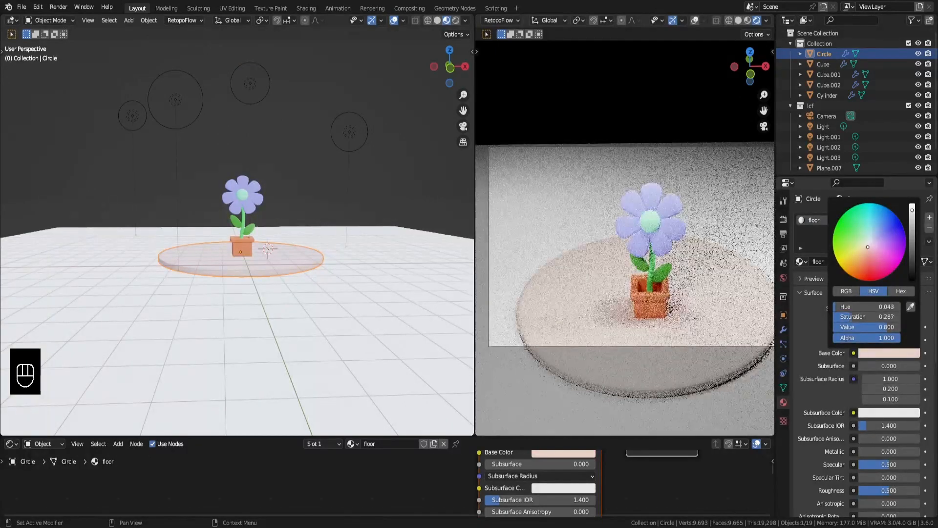
- Align the camera to a low frontal view of the potted flower and adjust its framing
scroll(193, 268, "up", 2)
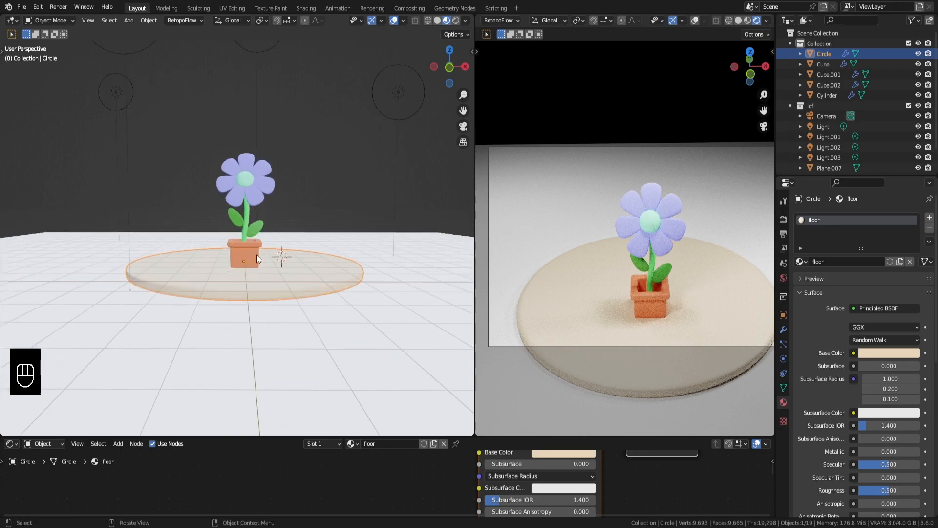
mouse_move(257, 254)
middle_mouse_down("shift")
mouse_move(256, 276)
mouse_move(259, 265)
middle_mouse_up("shift")
key("ctrl+alt+KP_0")
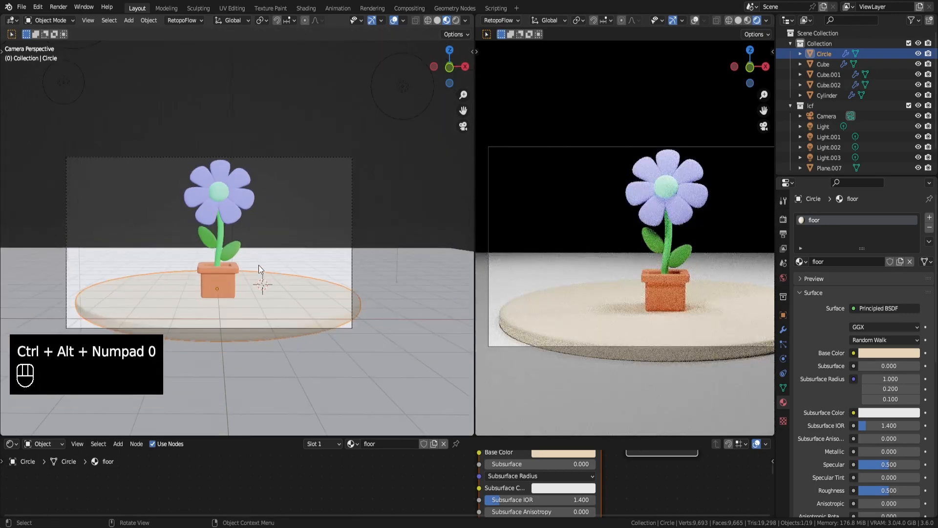
left_click(280, 328)
key("g")
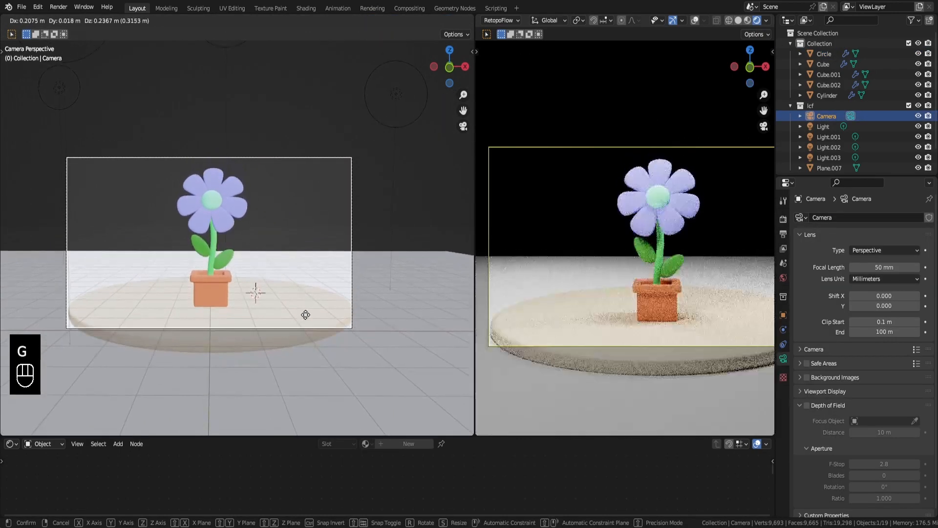
left_click(297, 322)
- Align the camera to an elevated, slightly angled view of the flower and shift it about 0.28 m along view X and -0.12 m along view Y
middle_click_drag(276, 315, 278, 335)
scroll(280, 350, "down", 2)
scroll(280, 336, "up", 1)
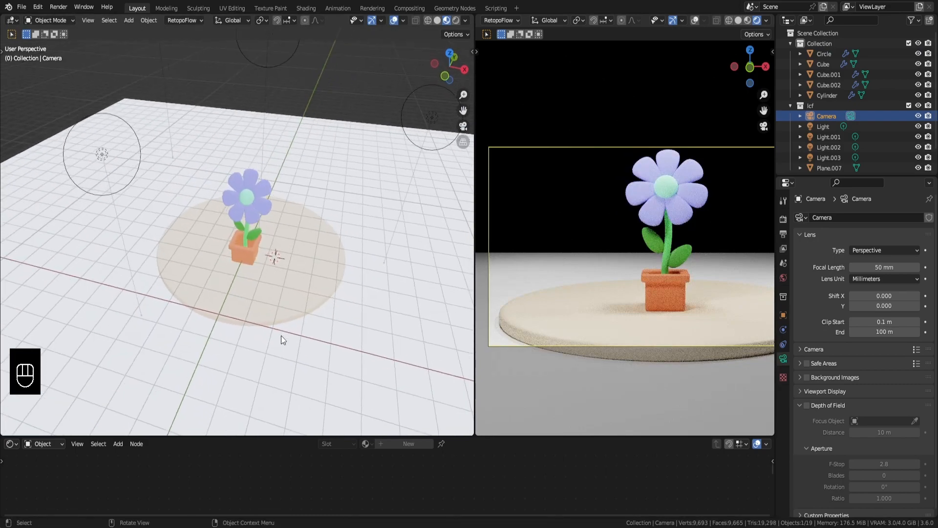
key("ctrl+alt+KP_0")
right_click(281, 334)
key("g")
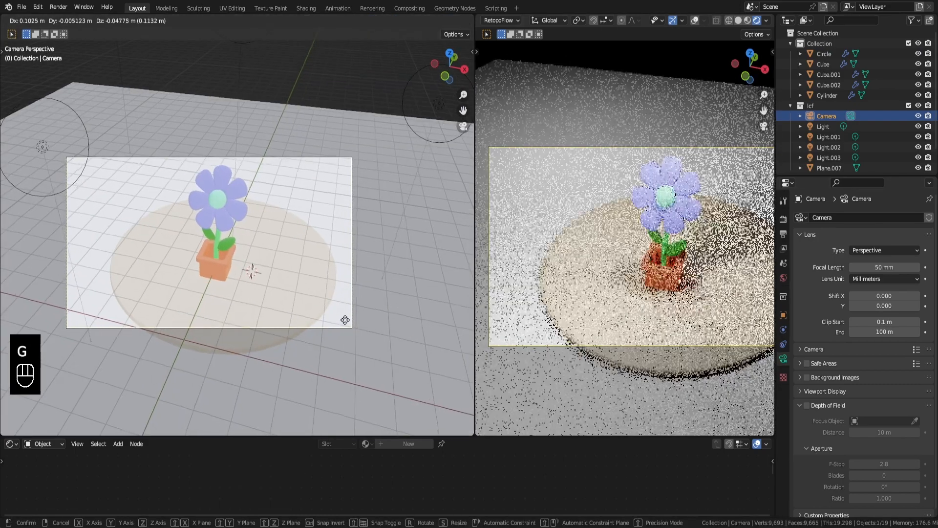
left_click(357, 324)
- Set the camera's focal length to 42 mm and shift the camera to frame the whole round platform
left_click_drag(884, 268, 865, 268)
key("g")
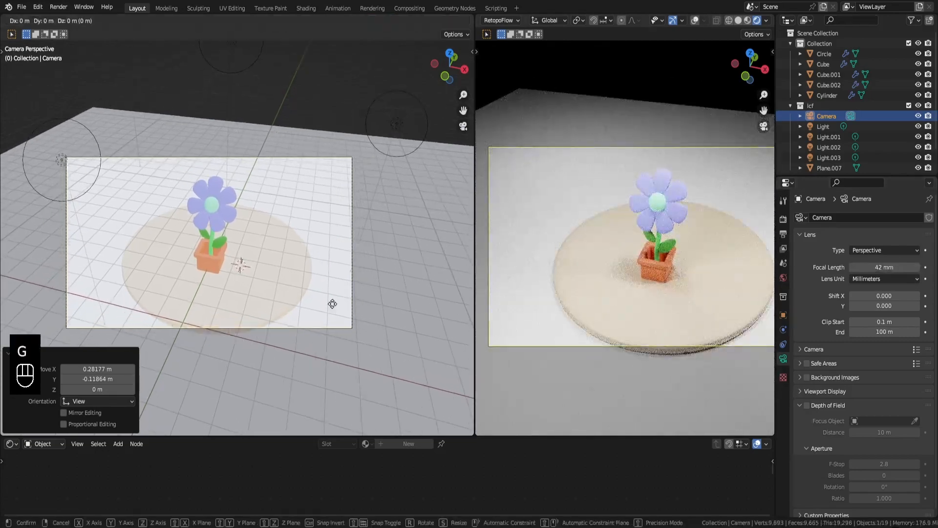
left_click(353, 330)
- Try to parent the petals, flower centre, stem and leaves to the pot
left_click(217, 254)
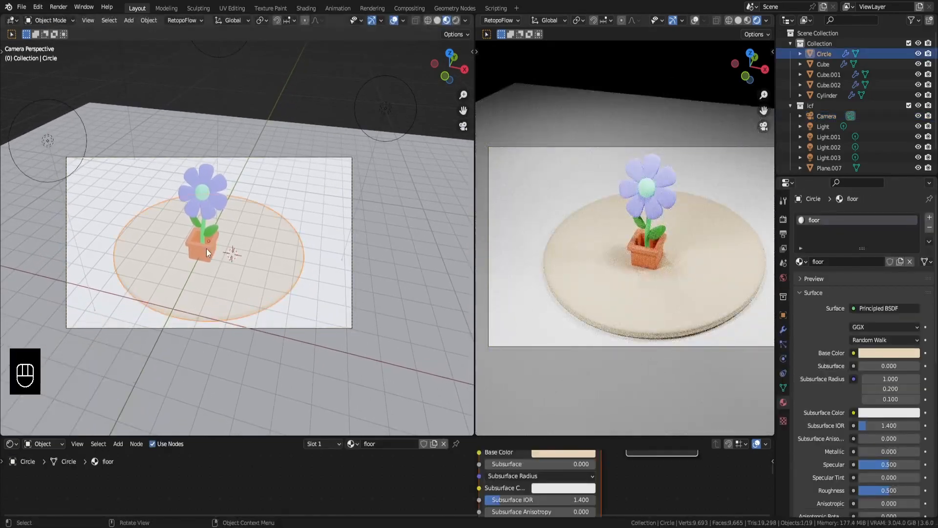
scroll(206, 248, "up", 2)
left_click(189, 251)
middle_click_drag(216, 219, 245, 213, "shift")
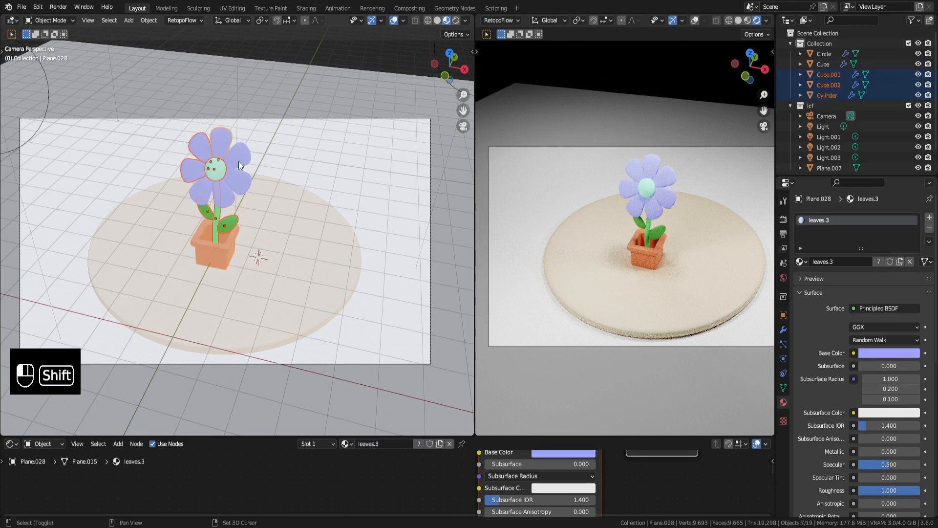
key("ctrl+p")
left_click(218, 259)
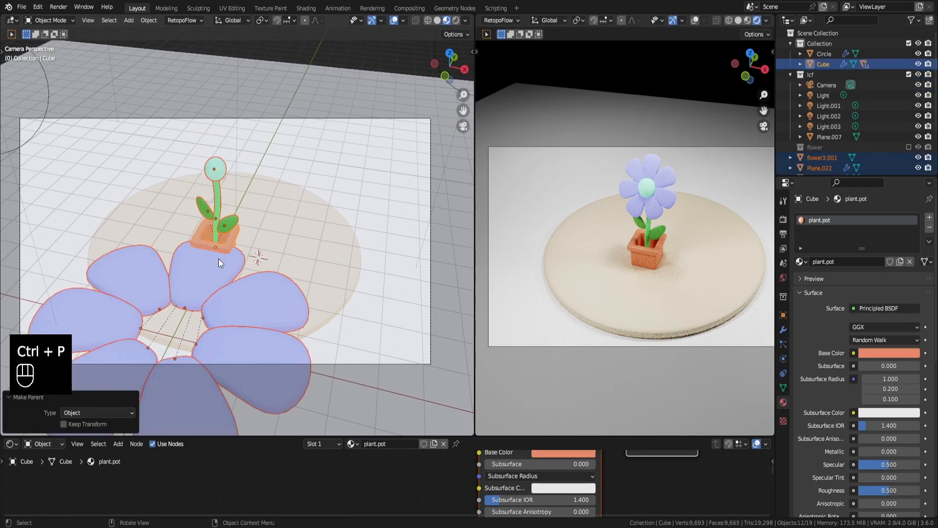
key("ctrl+z")
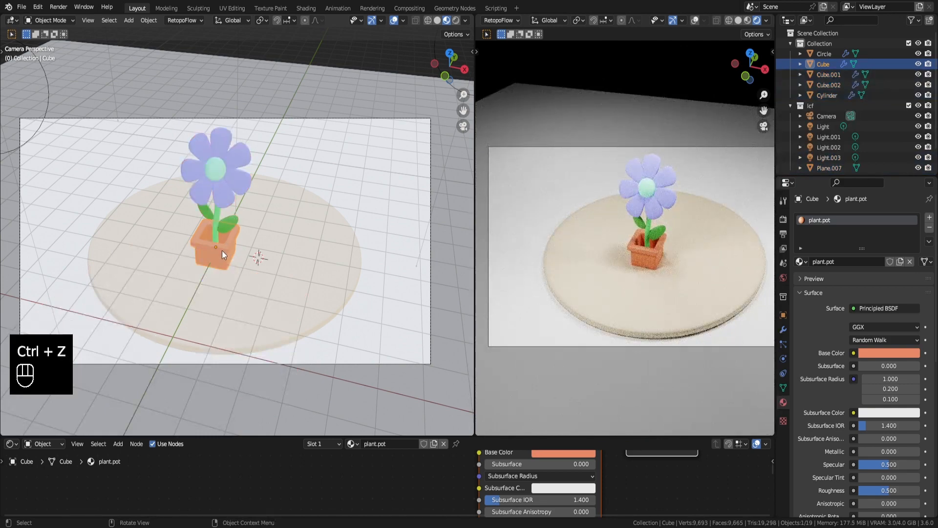
- Parent the flower's centre, stem and leaves to the pot and test the link with a cancelled move
left_click(211, 212)
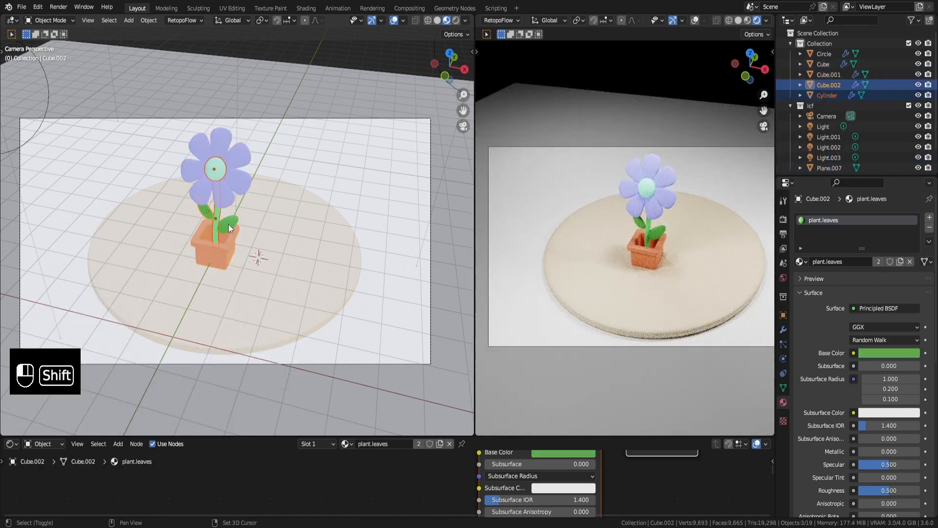
left_click(225, 241, "shift")
key("ctrl+p")
left_click(225, 241)
key("g")
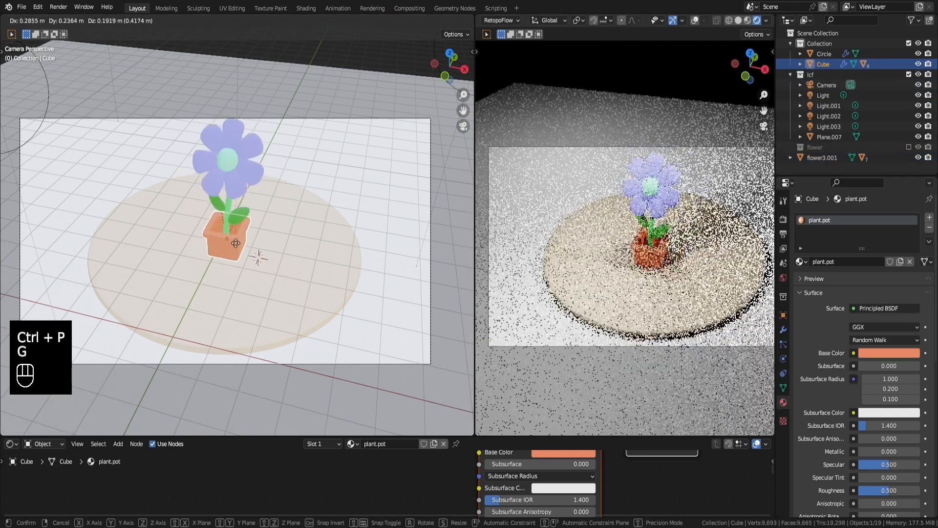
right_click(236, 248)
- Try to thicken the round platform by scaling it about 1.25 along global Z
left_click(321, 331)
key("s")
key("z")
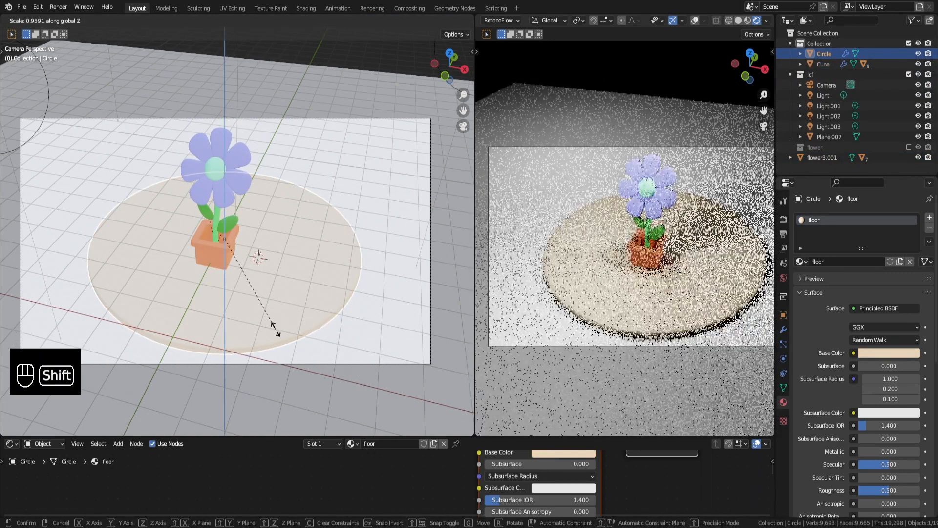
left_click(302, 122)
key("KP_Divide")
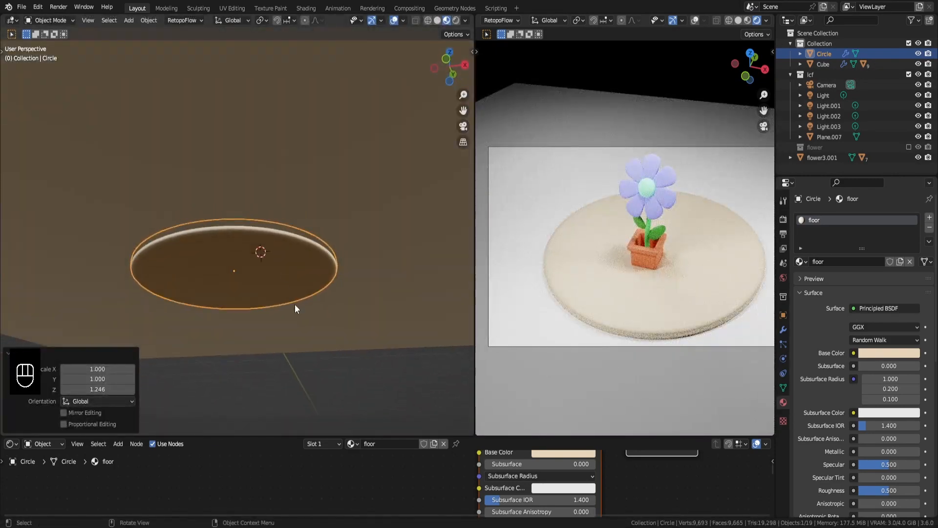
key("ctrl+z")
- Lower the floor plane about 0.03 m along global Z and enlarge the rendered camera viewport
left_click(354, 211)
key("g")
key("z")
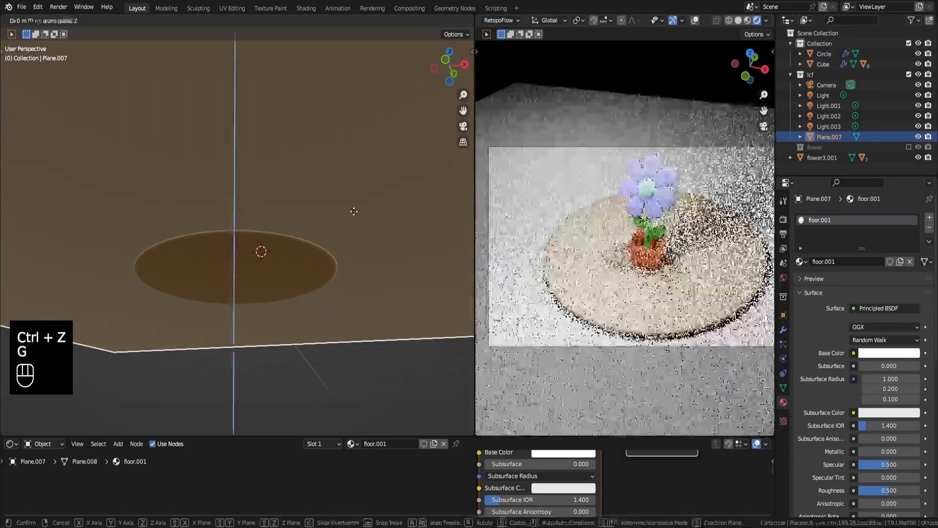
left_click(353, 220)
key("KP_Divide")
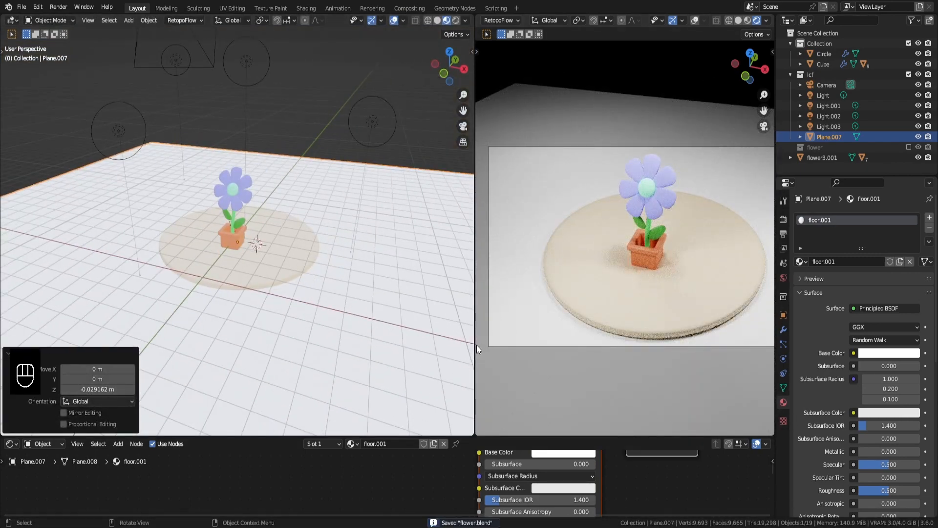
left_click_drag(477, 349, 105, 349)
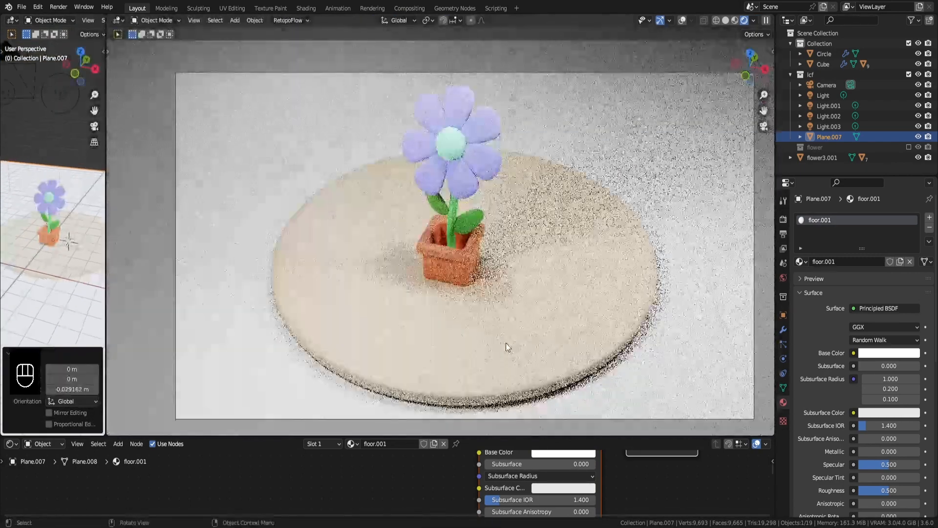